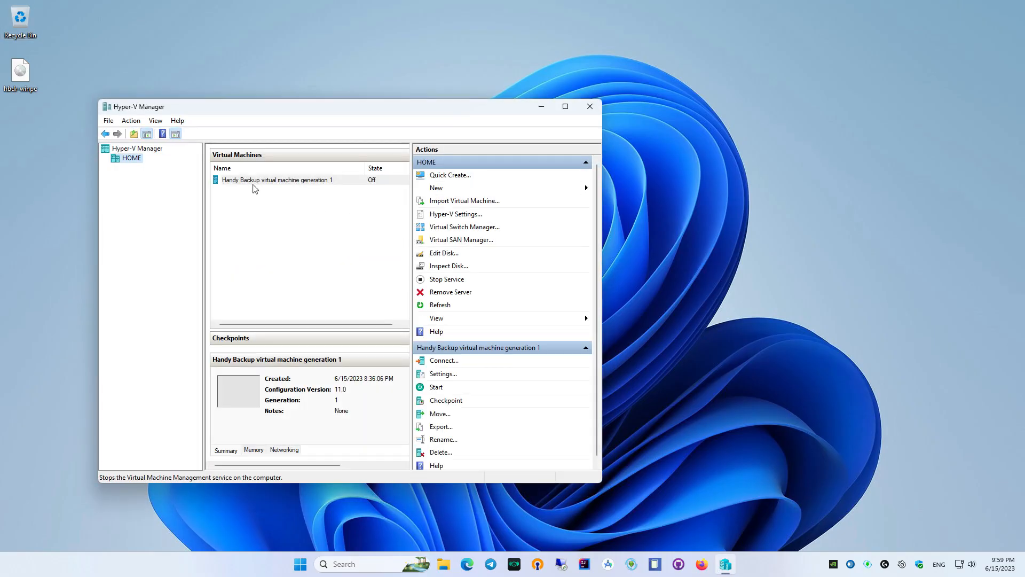
Start the Handy Backup virtual machine from its context menu in Hyper-V Manager
click(565, 107)
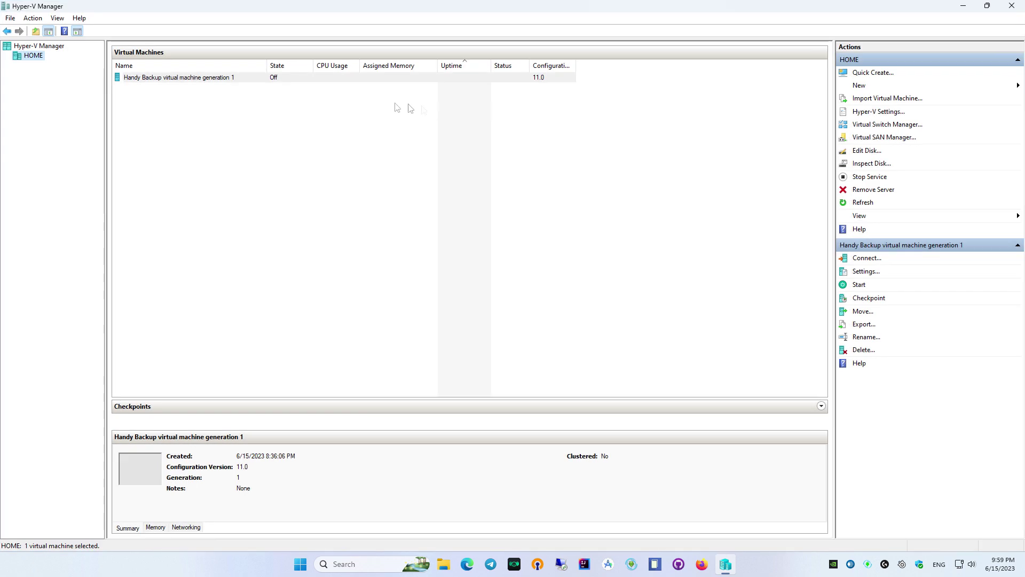
right_click(202, 78)
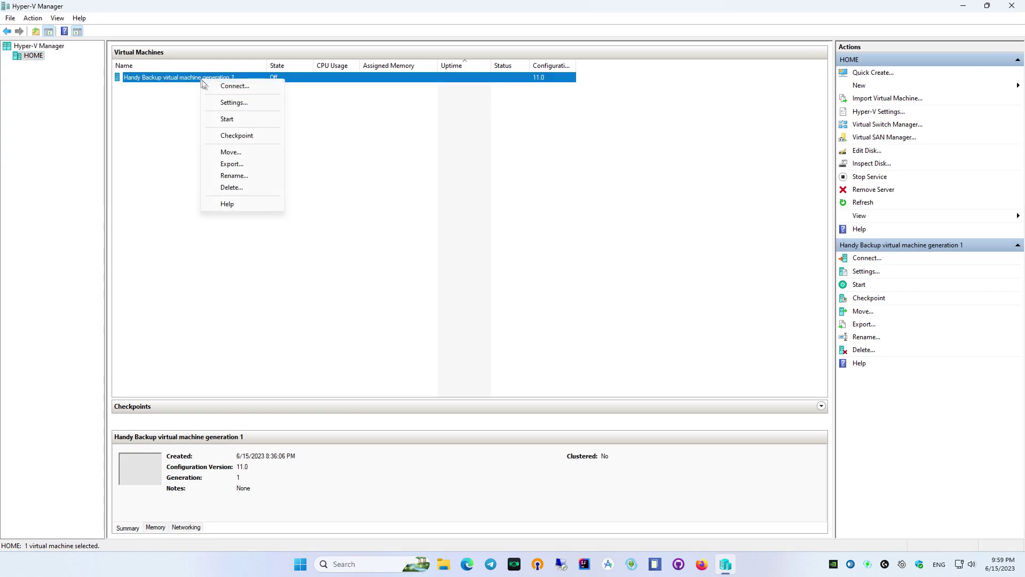
click(228, 119)
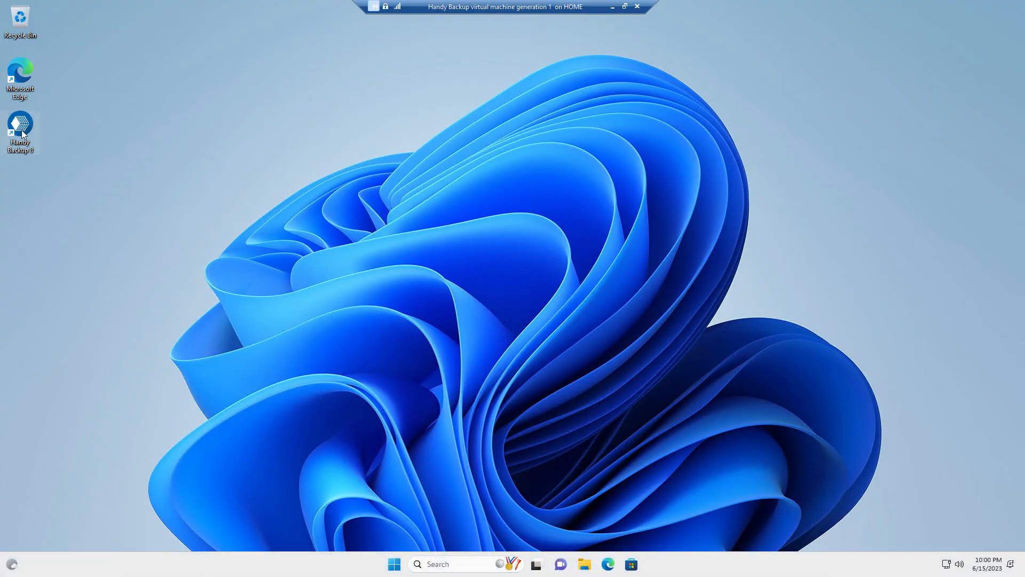
Launch Handy Backup 8 from the desktop shortcut, relaunched as administrator with UAC allowed
right_click(22, 133)
click(40, 154)
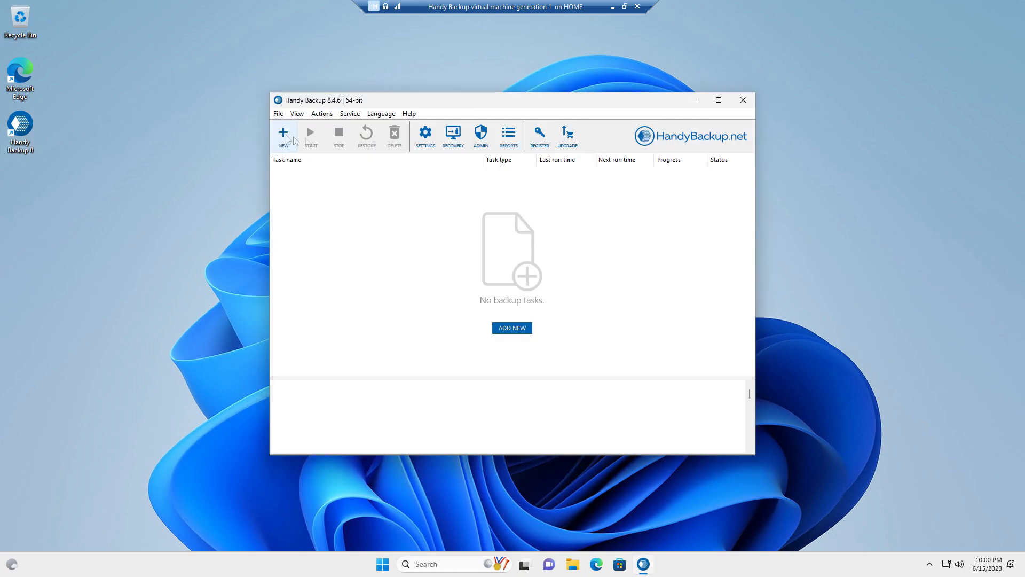
click(481, 136)
click(513, 274)
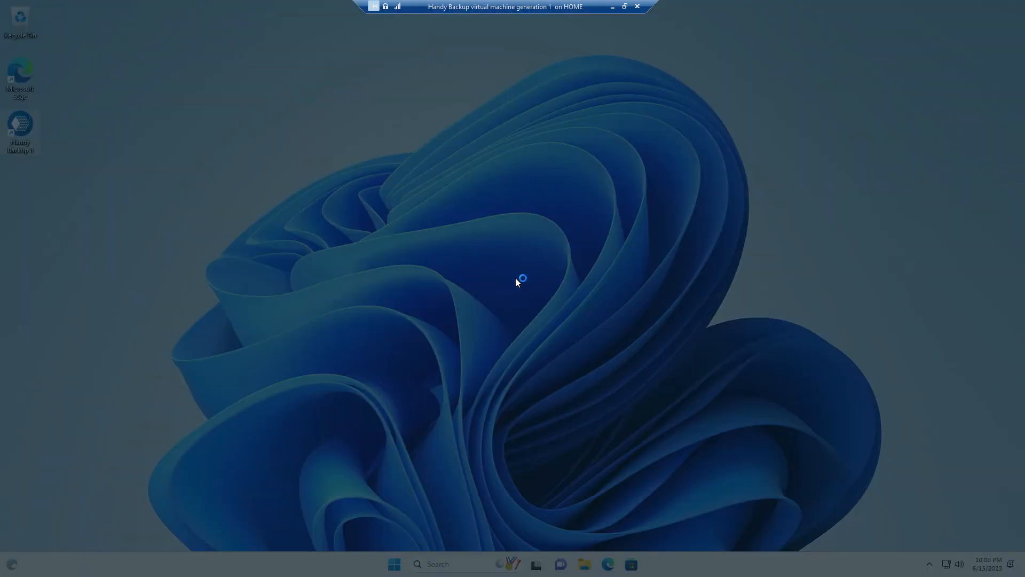
click(468, 372)
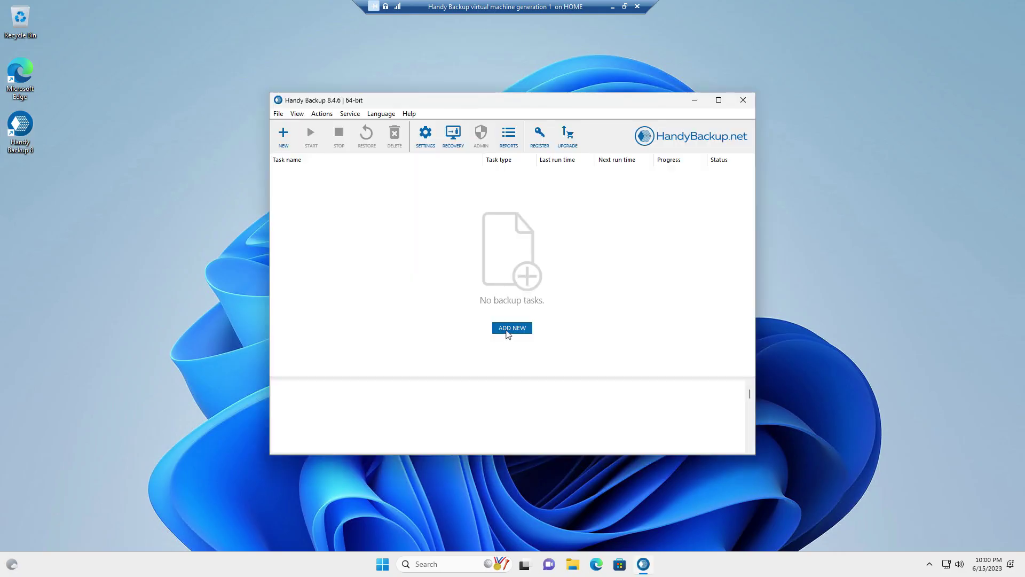
Begin a new Backup task and reach the Disk Clone > Disk Image data picker
click(507, 331)
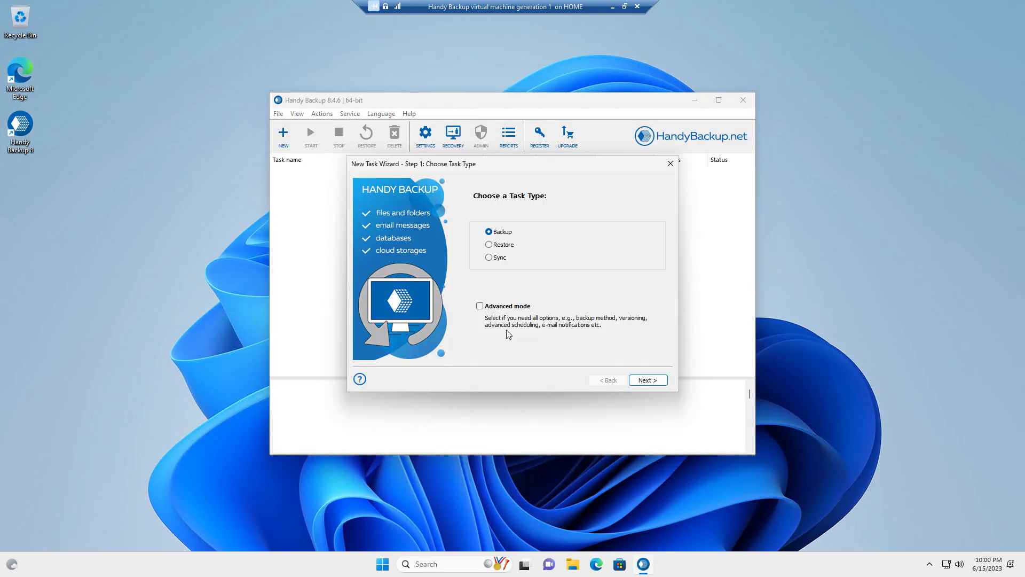
click(645, 379)
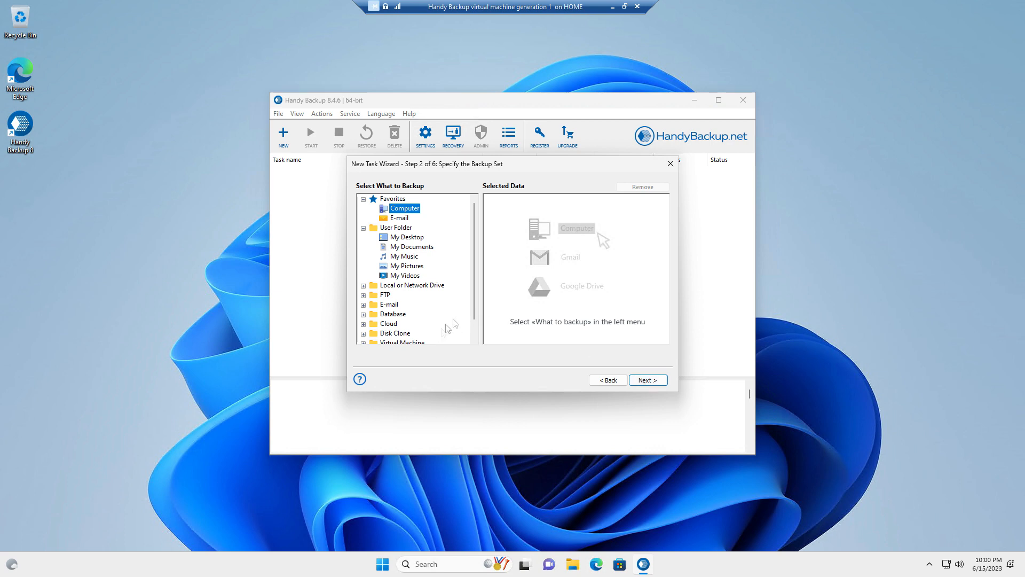
click(392, 334)
click(364, 334)
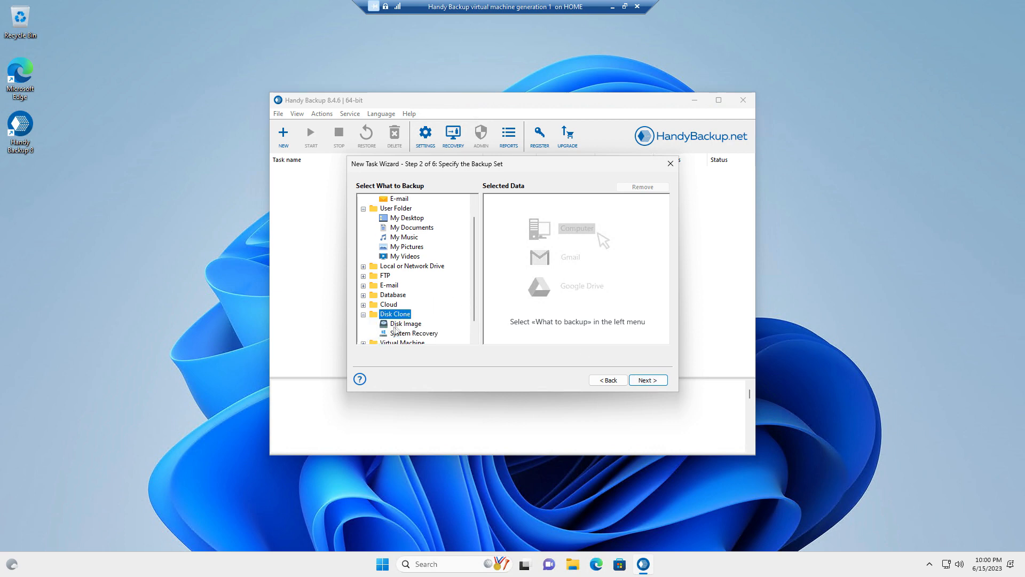
double_click(398, 342)
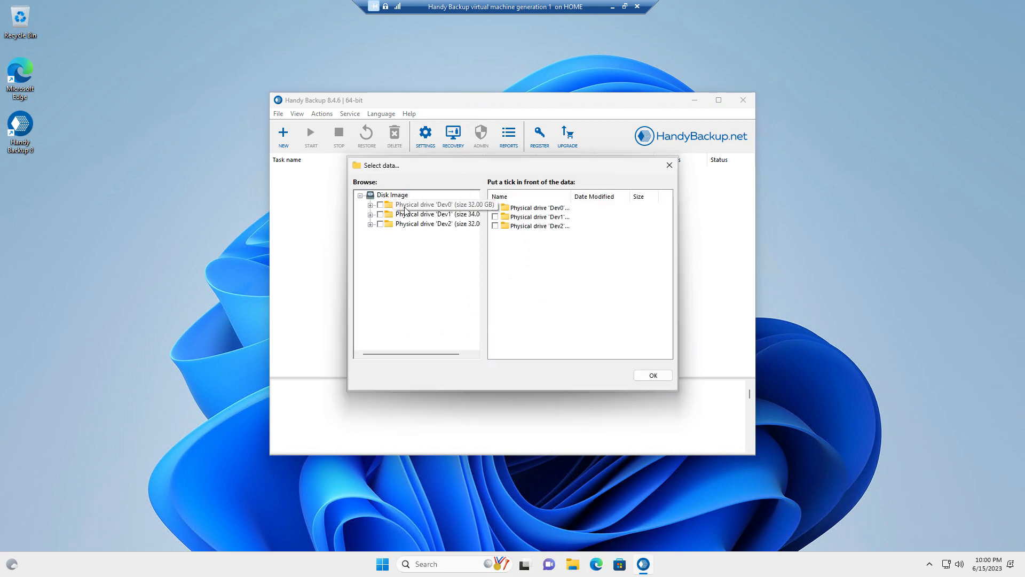
Select physical drive Dev0's full drive image as the backup data and continue to storage
click(423, 205)
click(495, 217)
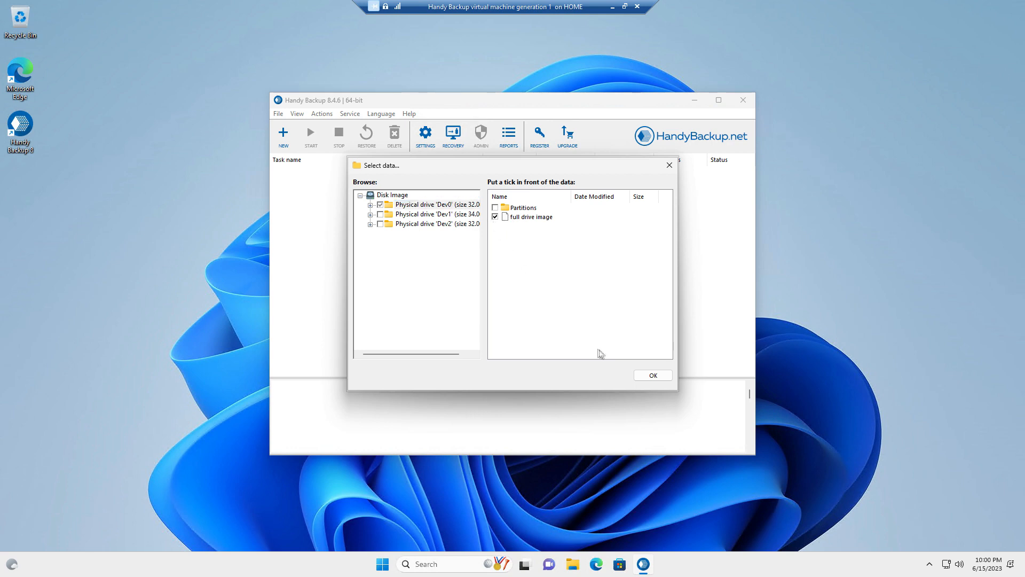
click(653, 375)
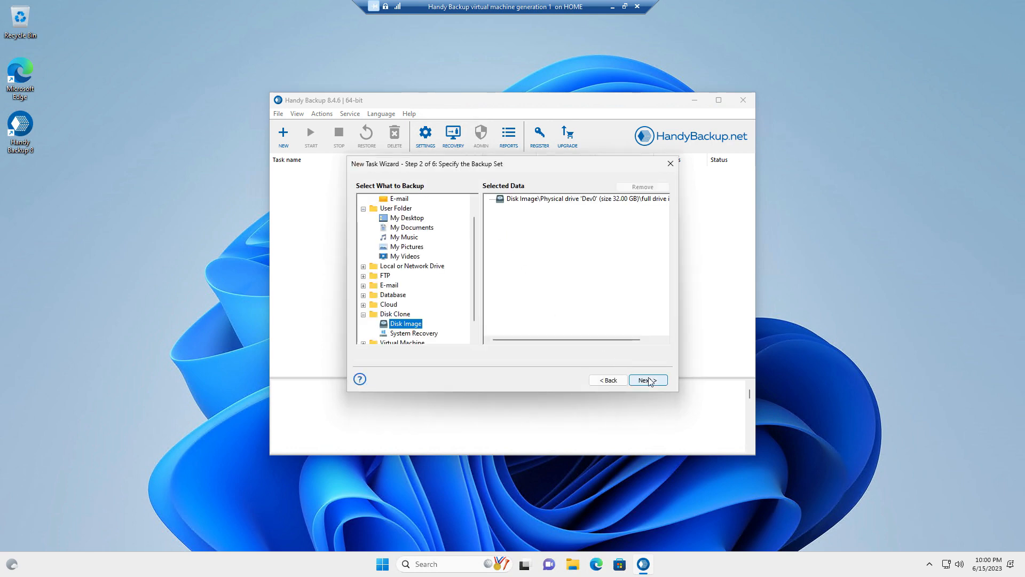
click(647, 380)
scroll(561, 256, down, 3)
scroll(561, 265, down, 3)
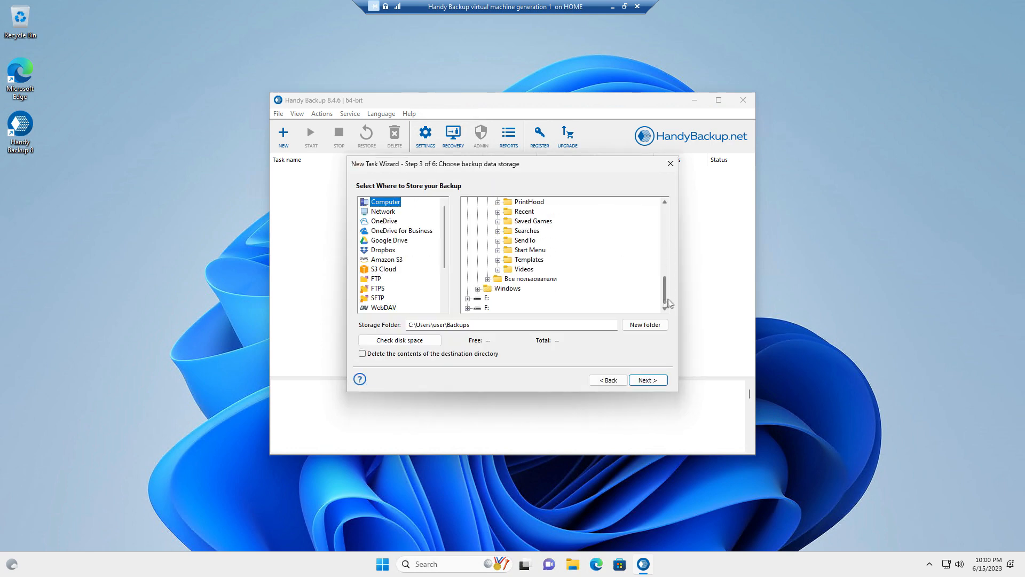
Store the backup on drive E:, skip compression options, and finish the 'System backup' task to run it
click(486, 298)
click(400, 339)
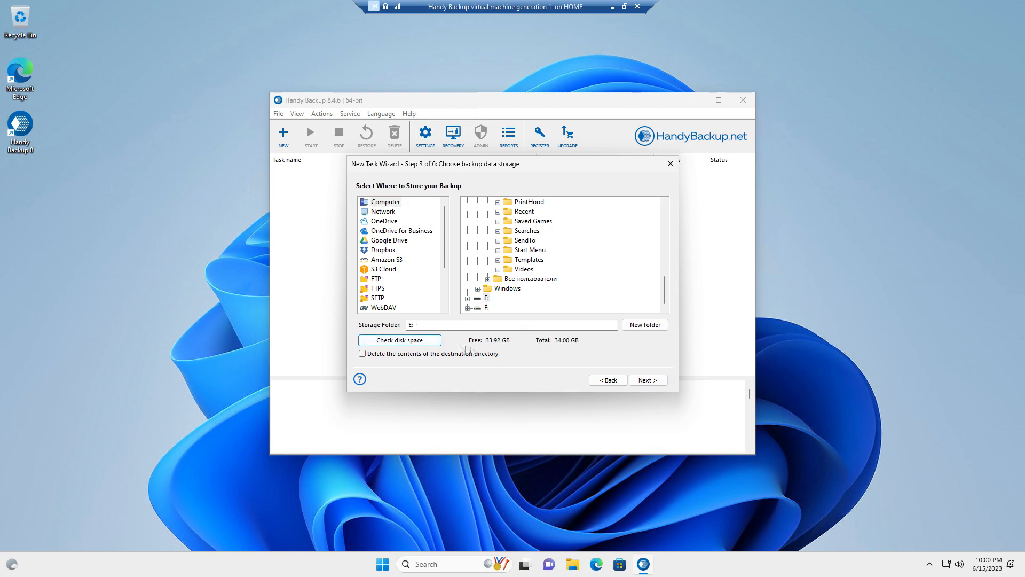
click(647, 379)
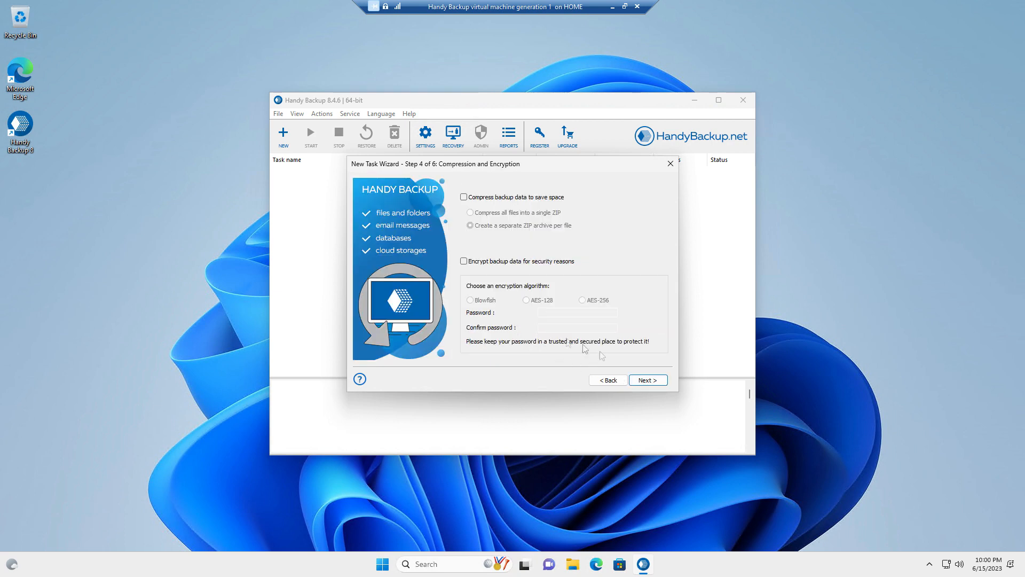
click(648, 379)
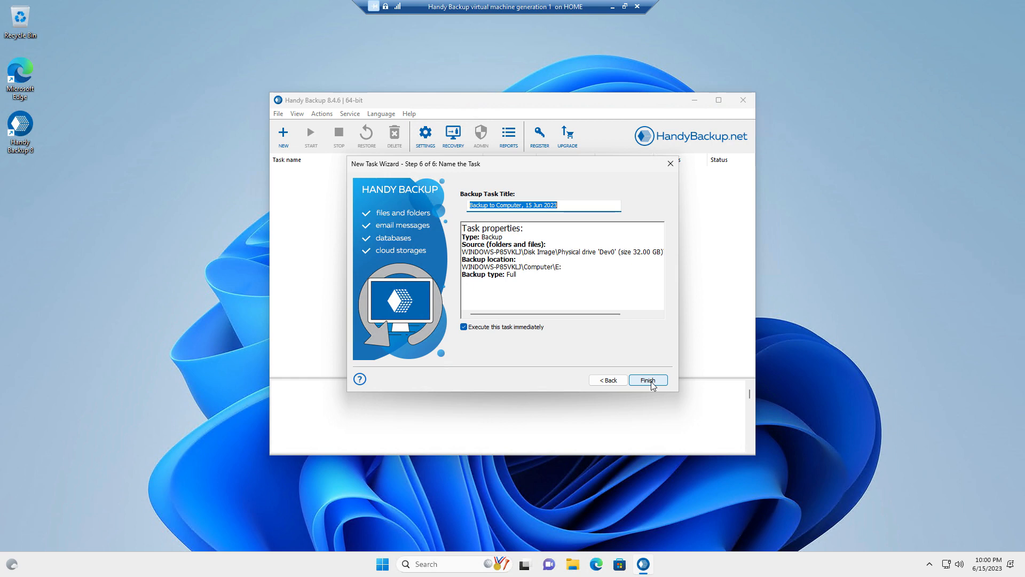
text(SY)
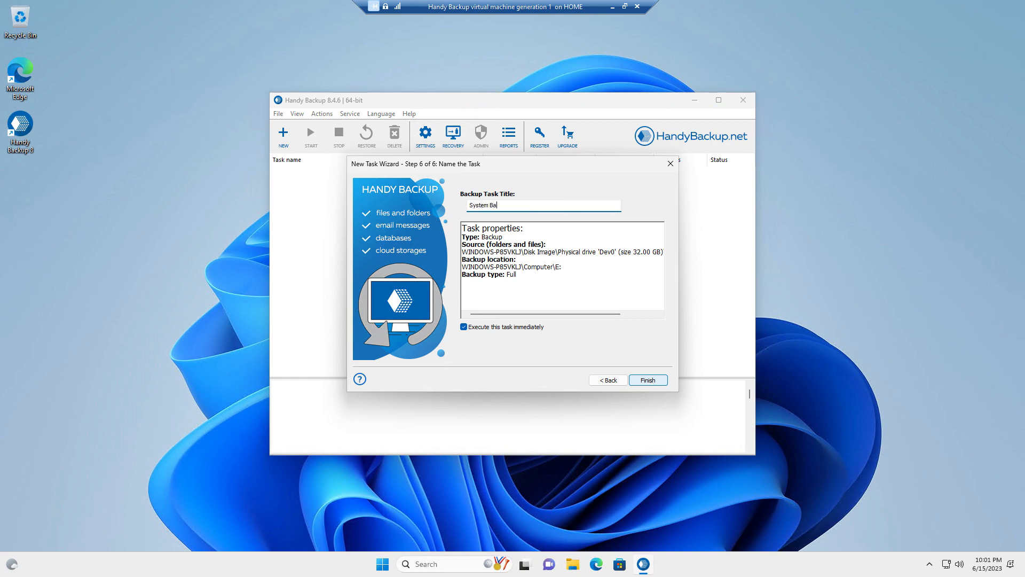
text(ackup)
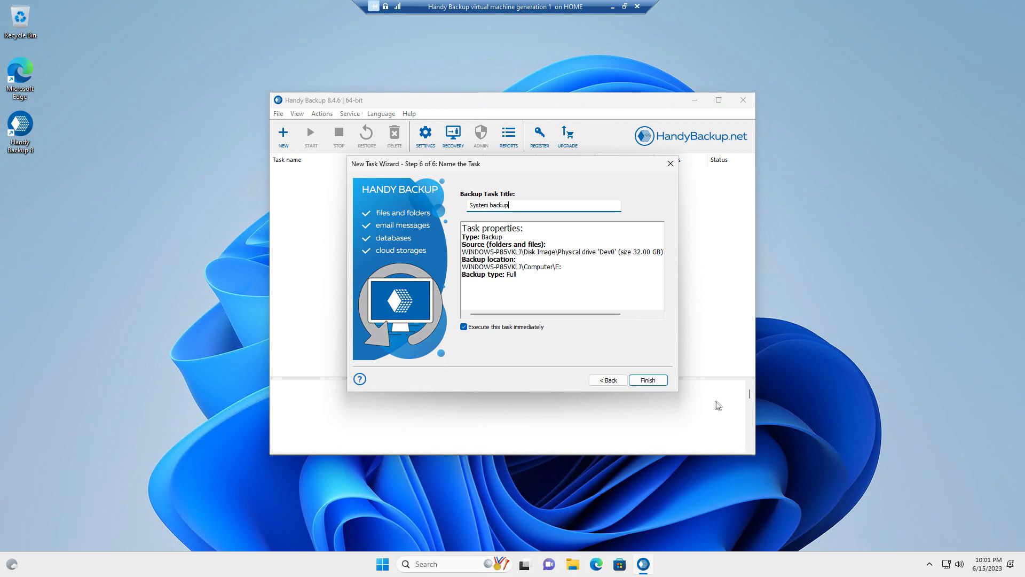
click(647, 380)
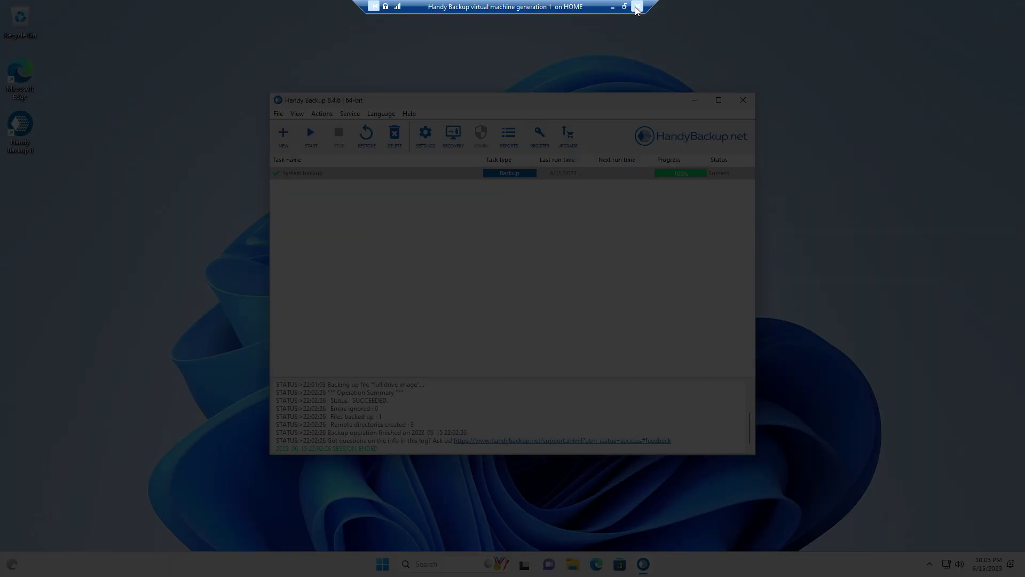
Turn off the virtual machine and open its settings
right_click(223, 77)
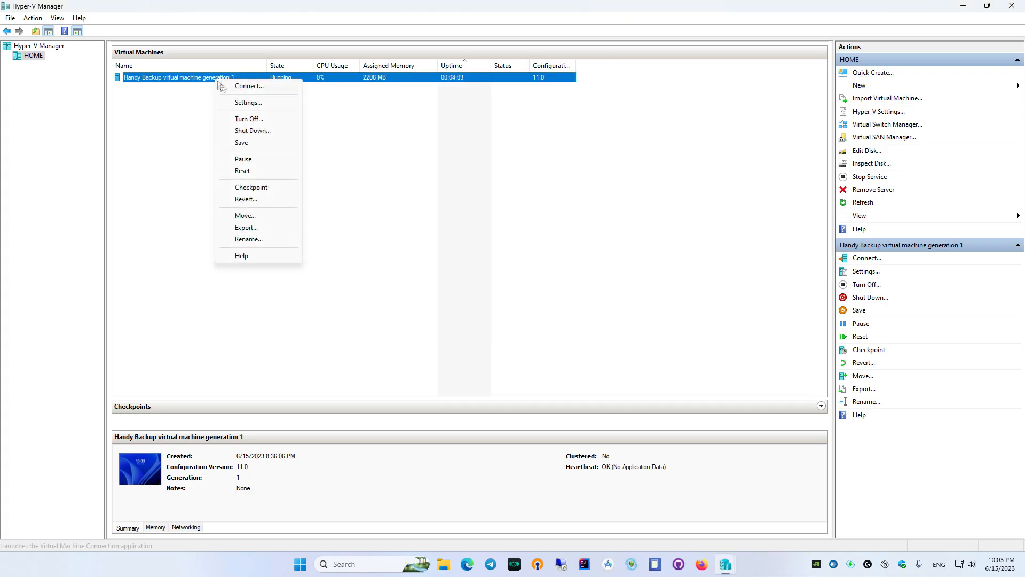
click(249, 117)
right_click(201, 80)
click(232, 103)
Remove the System disk.vhdx hard drive from IDE Controller 0 and apply
click(419, 233)
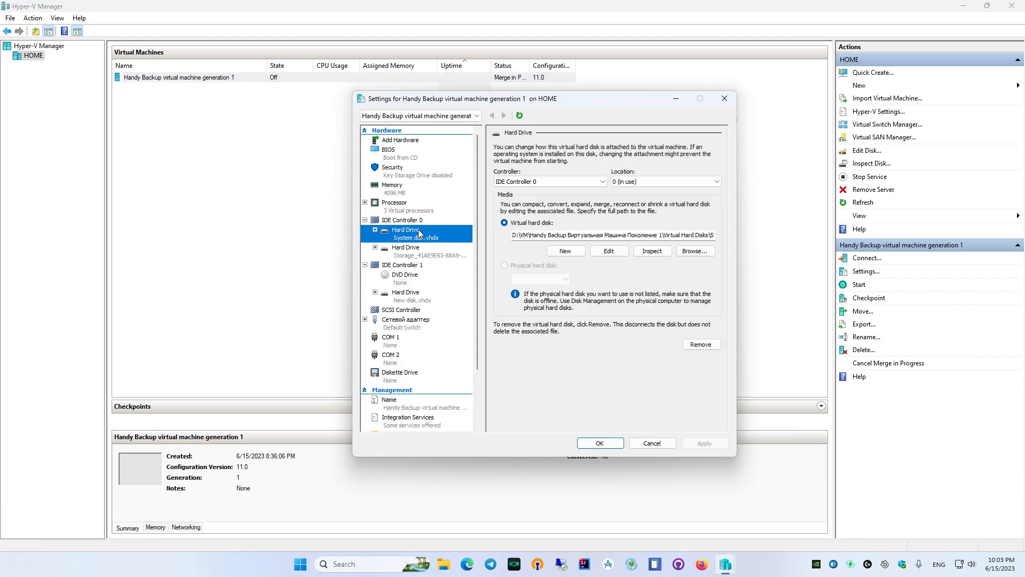
click(701, 345)
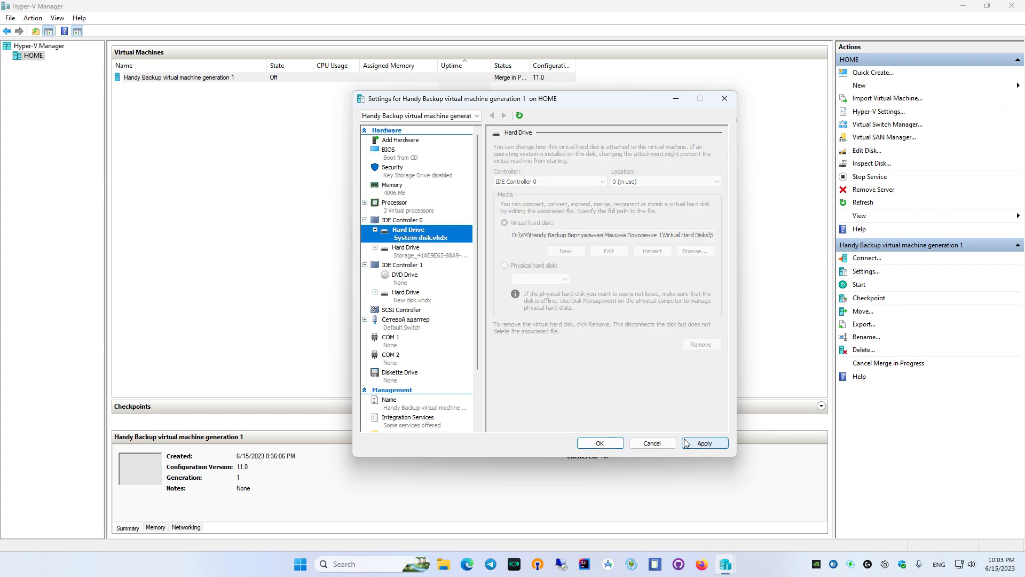
click(704, 443)
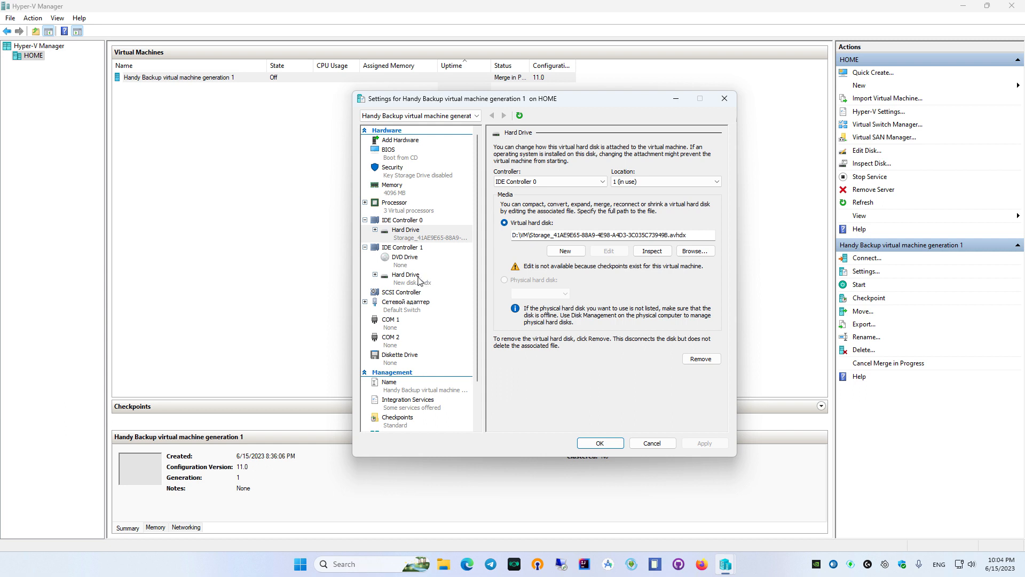
Load the hbdr-winpe.iso image file into the VM's DVD drive and save the settings
click(417, 260)
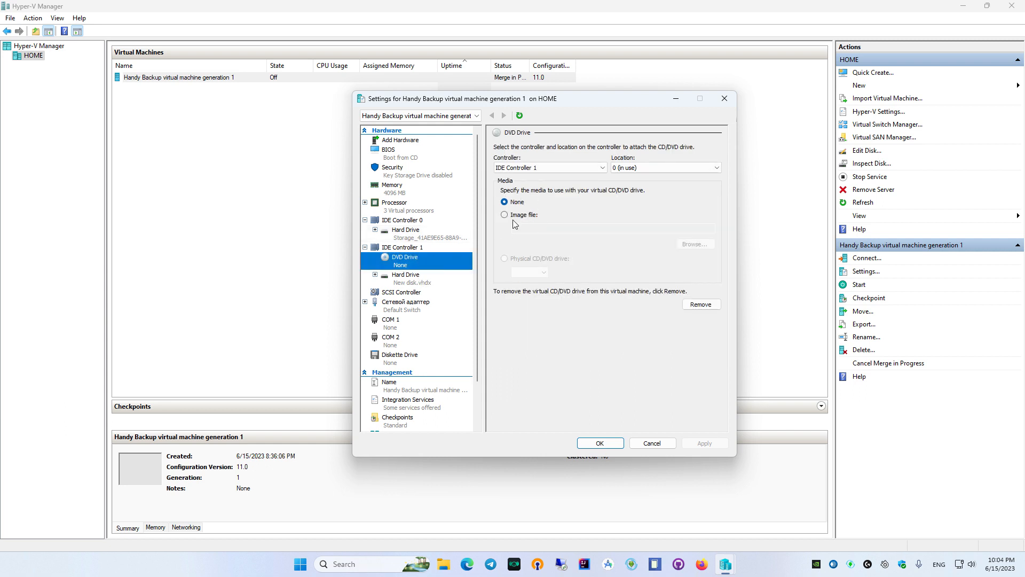
click(503, 215)
click(695, 244)
click(481, 192)
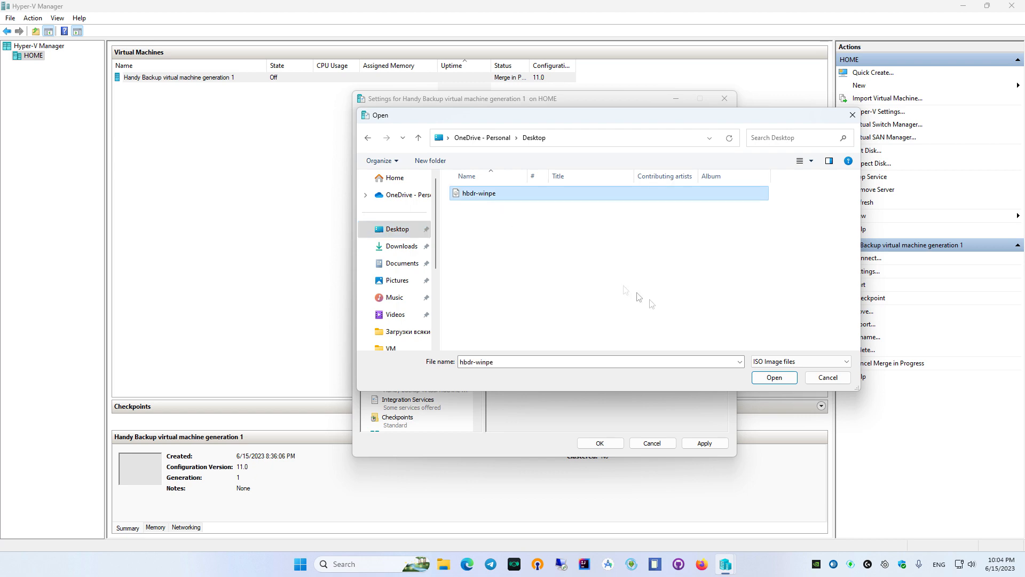
click(773, 377)
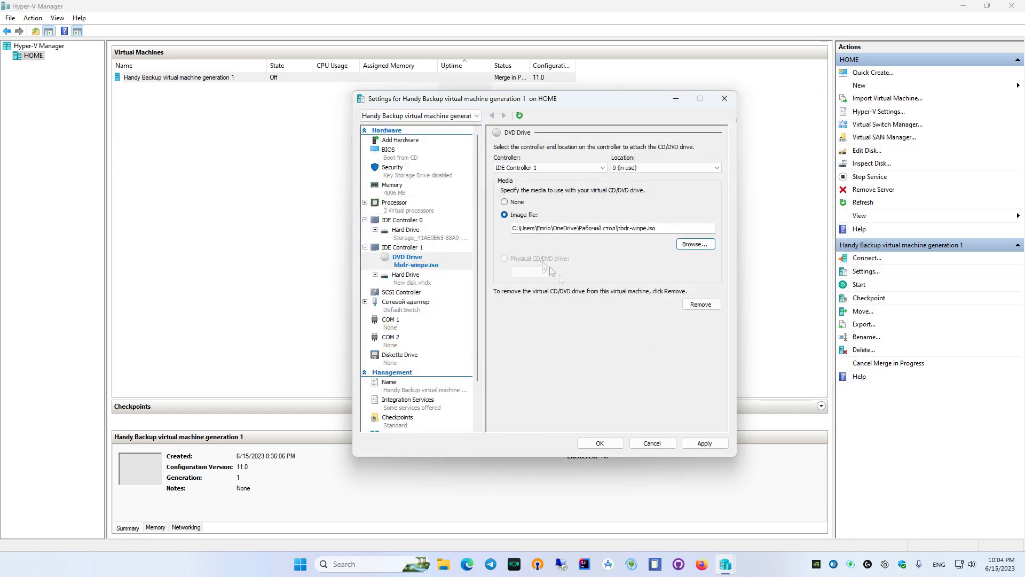
click(704, 443)
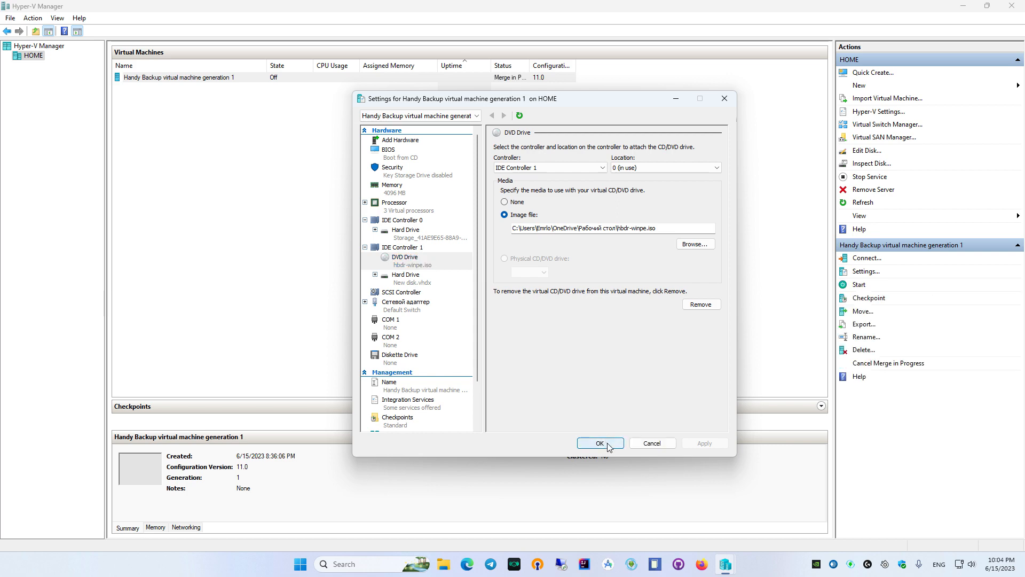
click(600, 443)
Reopen settings to check the BIOS startup order, then start the virtual machine
right_click(191, 81)
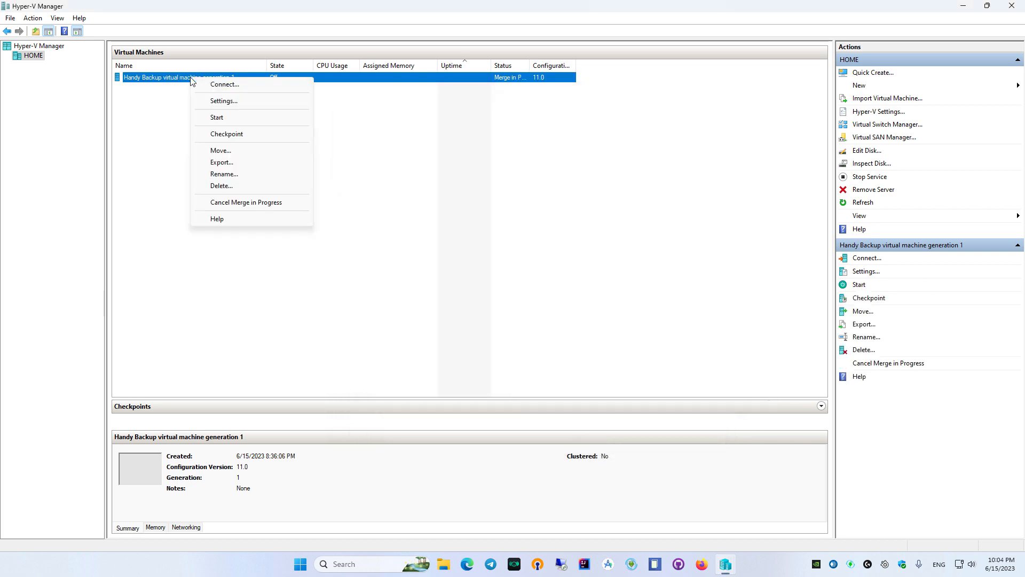
click(221, 101)
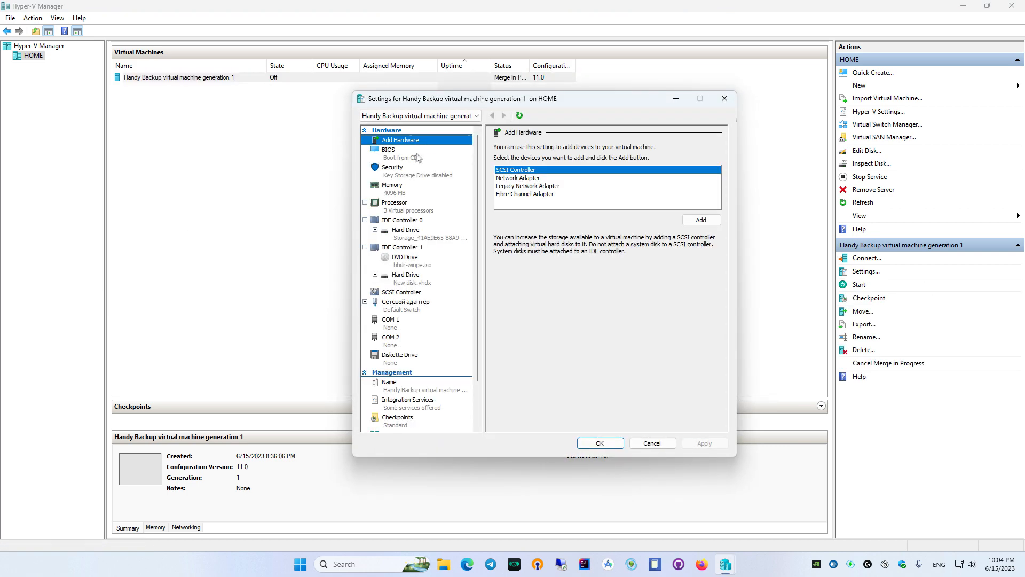
click(416, 153)
click(600, 442)
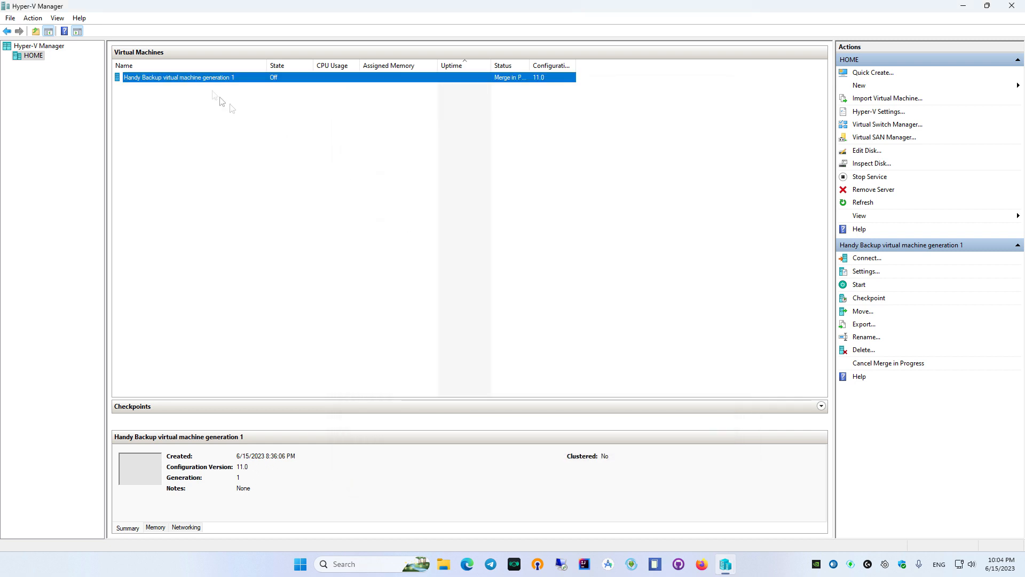
right_click(206, 81)
click(235, 117)
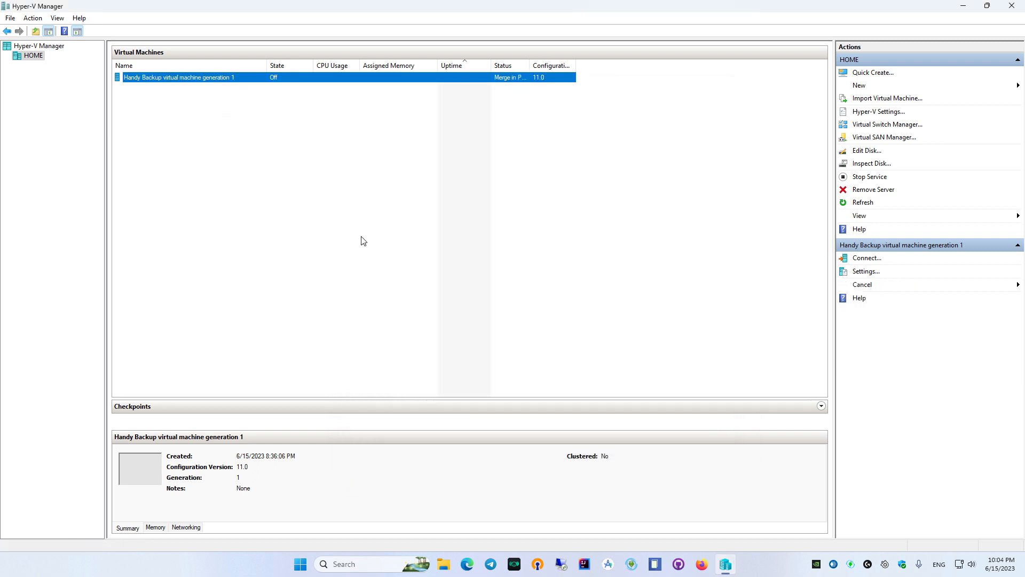
Connect to the virtual machine's console and make it fill the screen
double_click(145, 475)
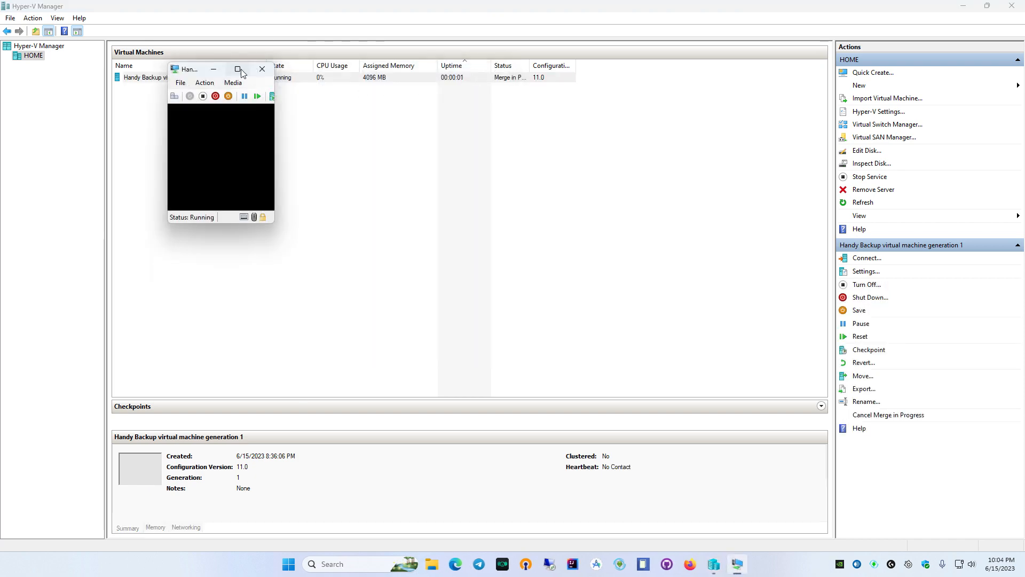
click(237, 70)
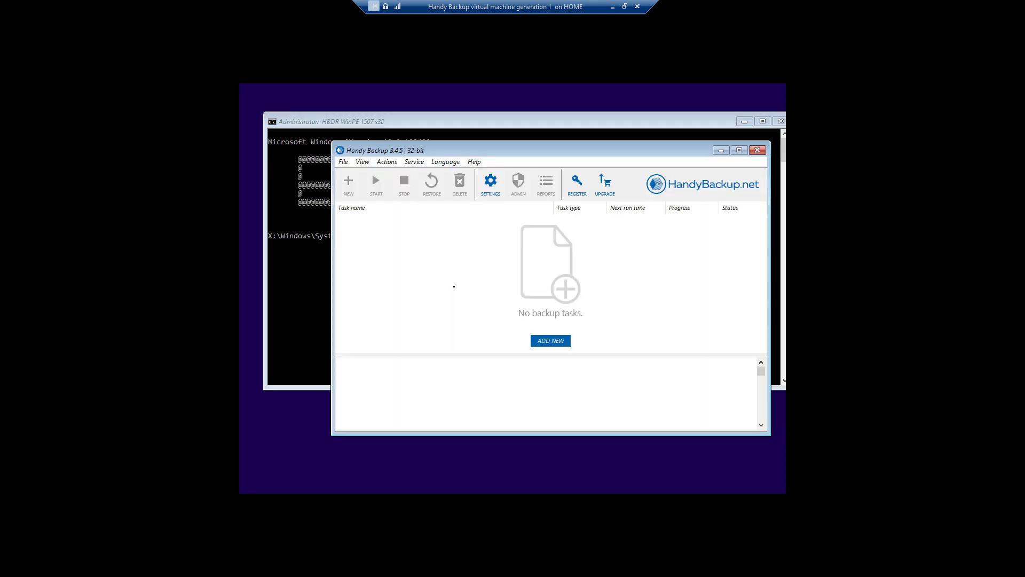
Begin a new Restore task and advance to choosing the backup index file
click(545, 343)
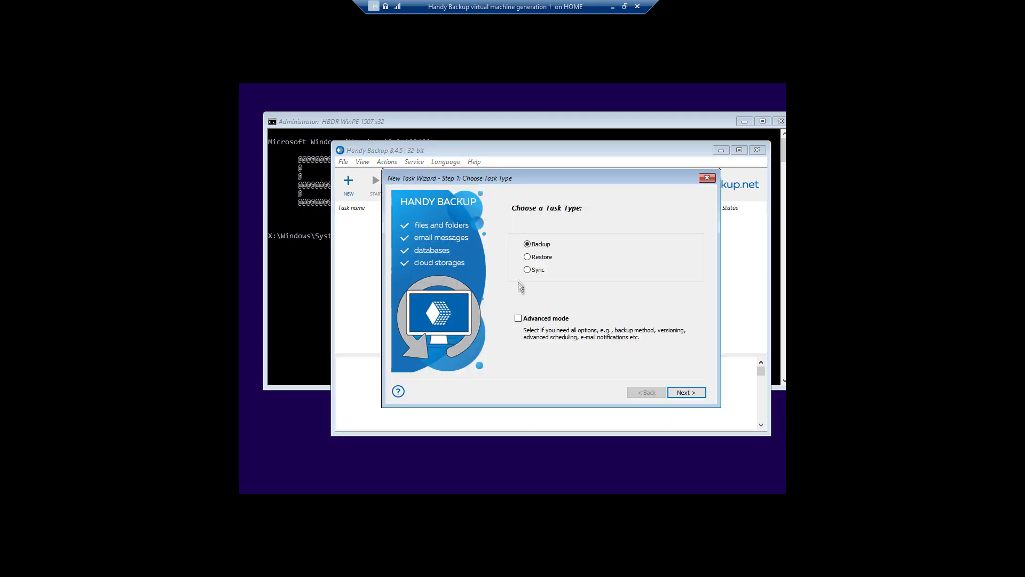
click(528, 257)
click(671, 393)
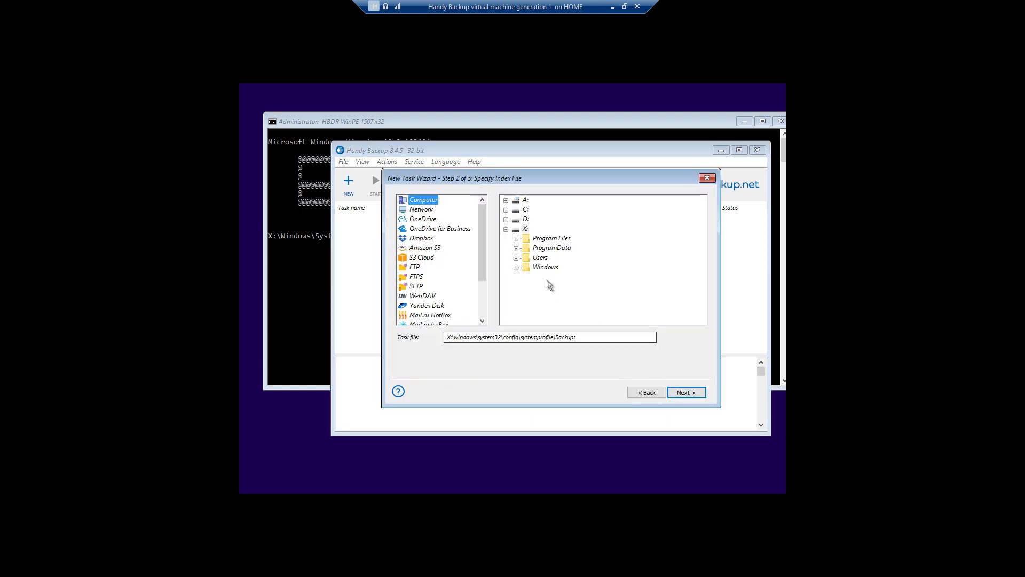
Browse C:\System backup\0 (full) and pick backup.hbi as the index file
click(525, 219)
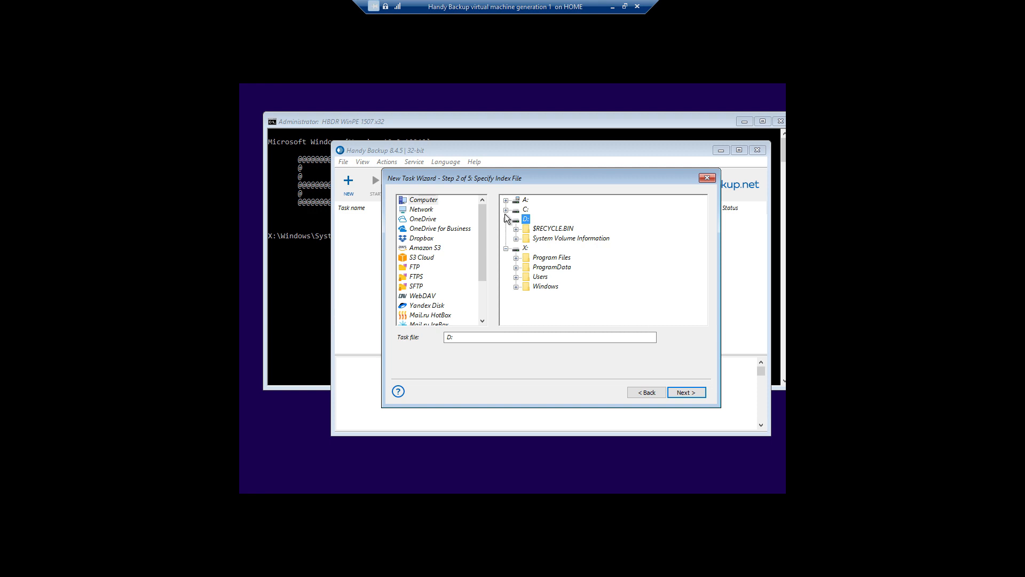
click(505, 209)
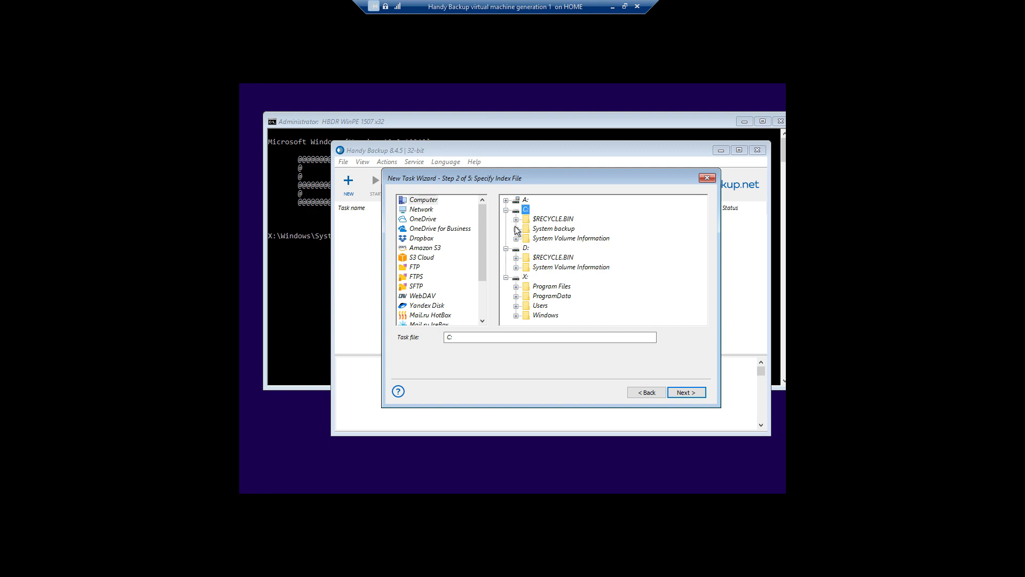
double_click(517, 229)
double_click(530, 240)
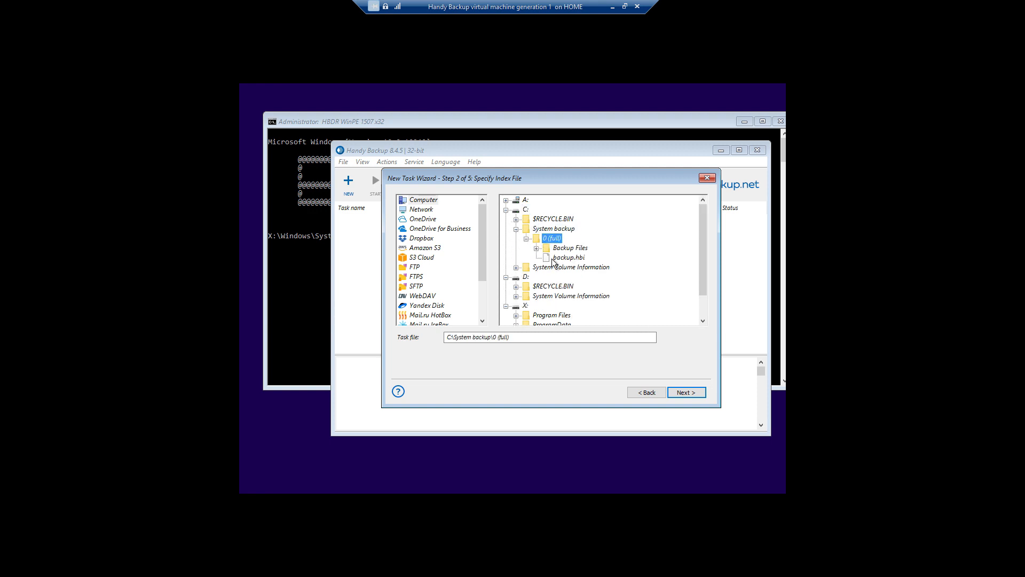
double_click(568, 257)
Set the restore destination of the drive image to physical drive Dev1's full drive image
click(560, 230)
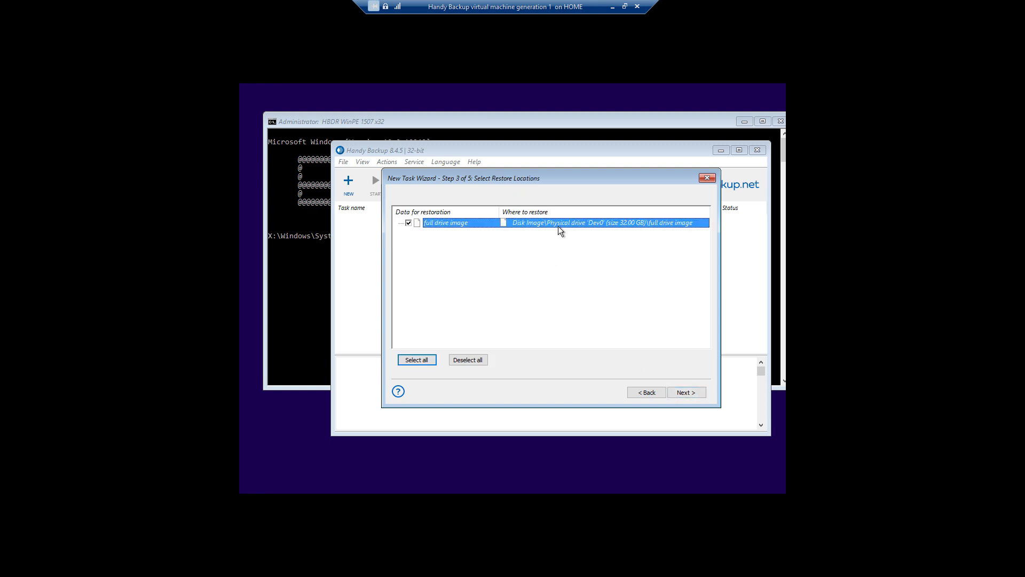
double_click(570, 224)
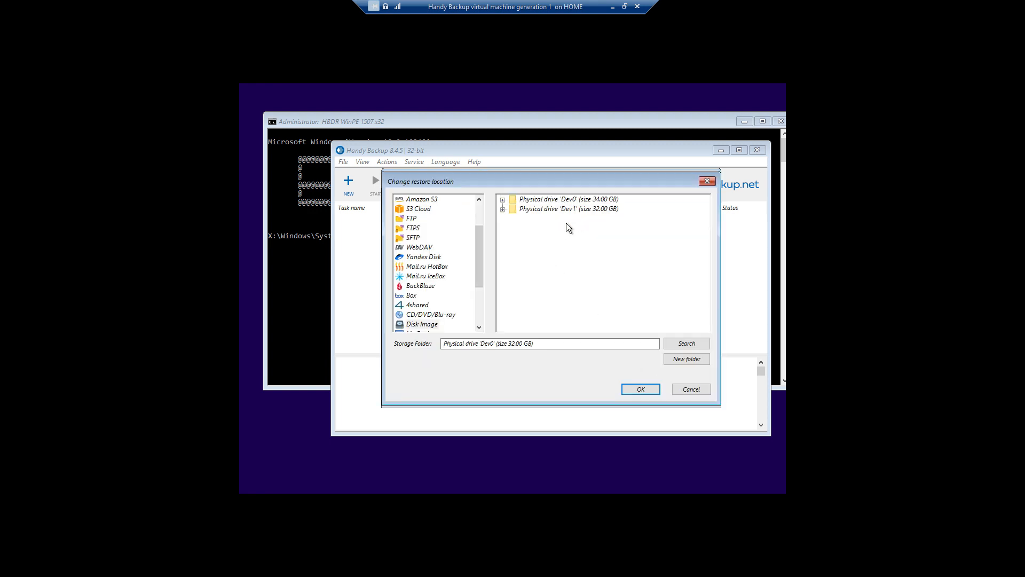
click(502, 209)
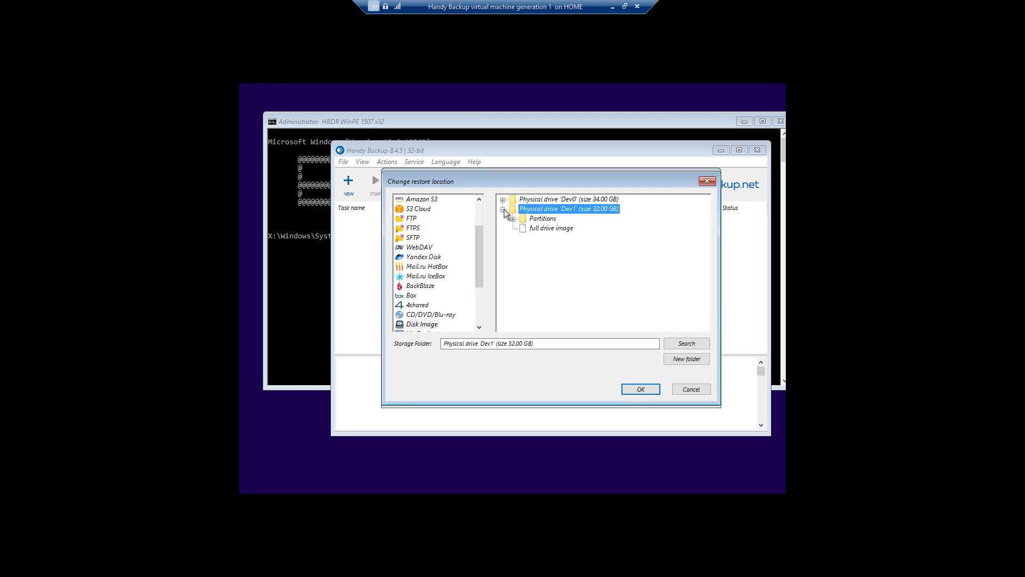
click(545, 229)
click(640, 389)
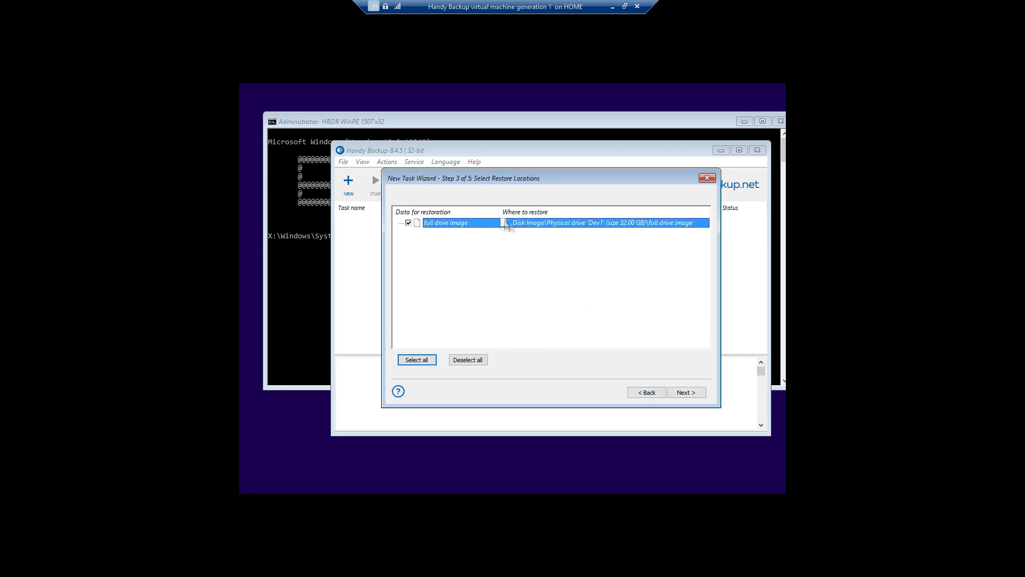
Keep full restore, finish the wizard and run the restore
click(683, 392)
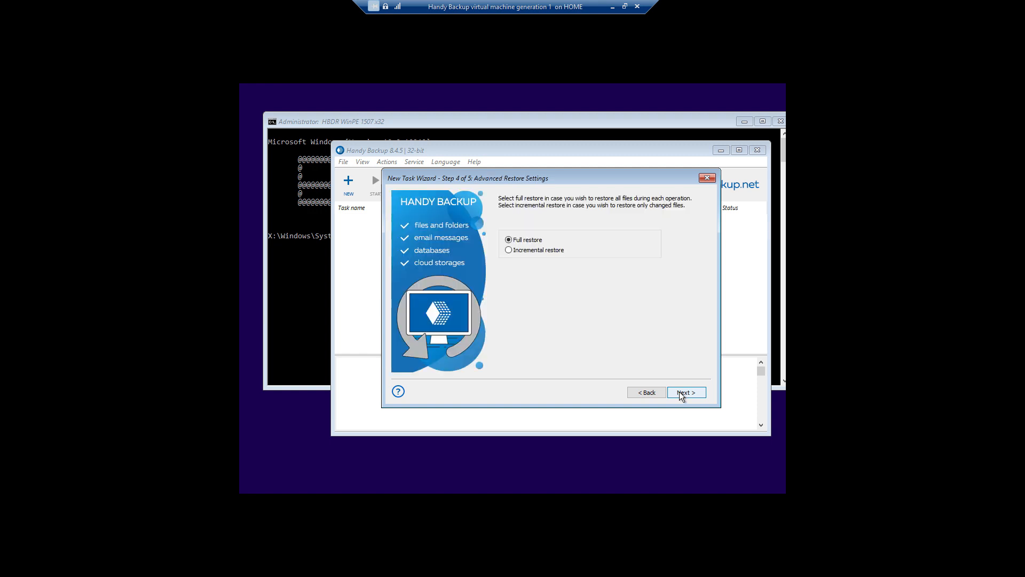
click(683, 392)
click(684, 393)
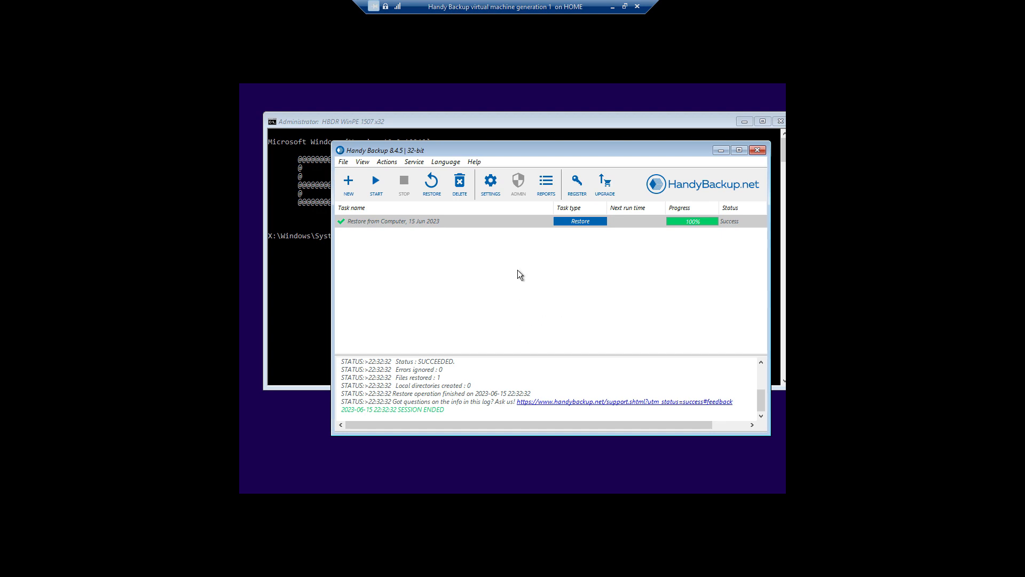
Leave the console and set the VM's DVD drive media to None, applying the change
click(637, 6)
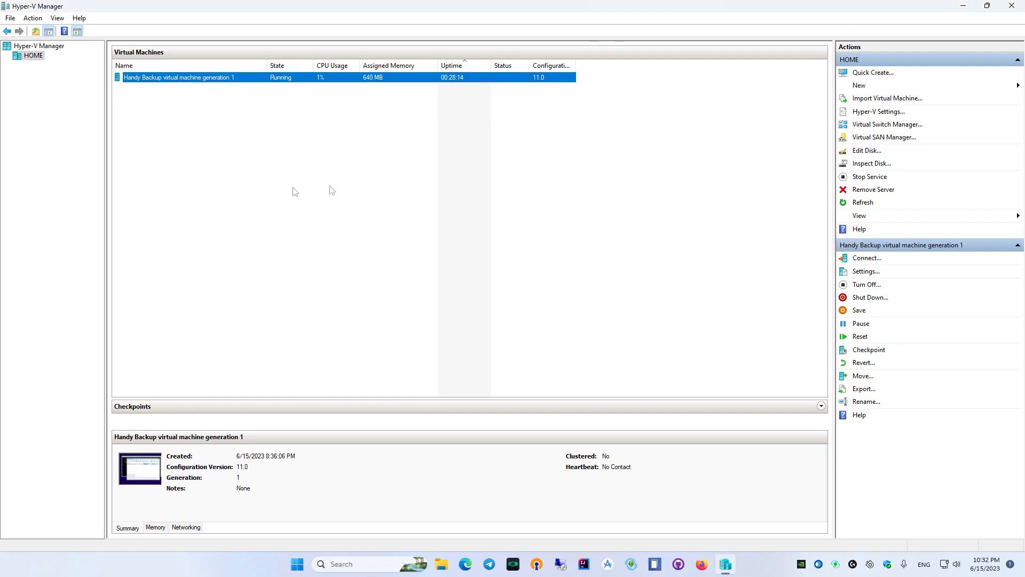
right_click(178, 77)
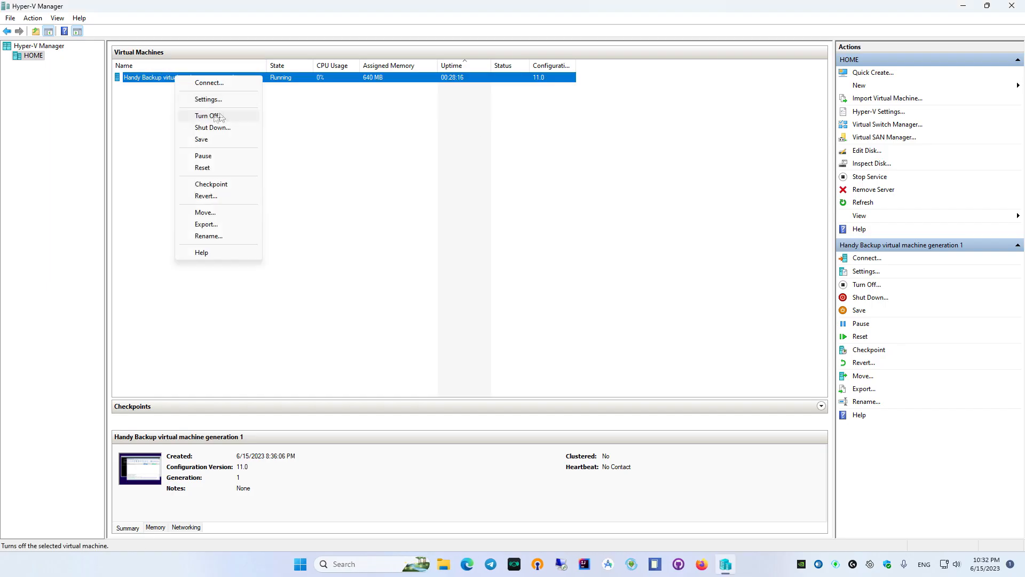
click(210, 100)
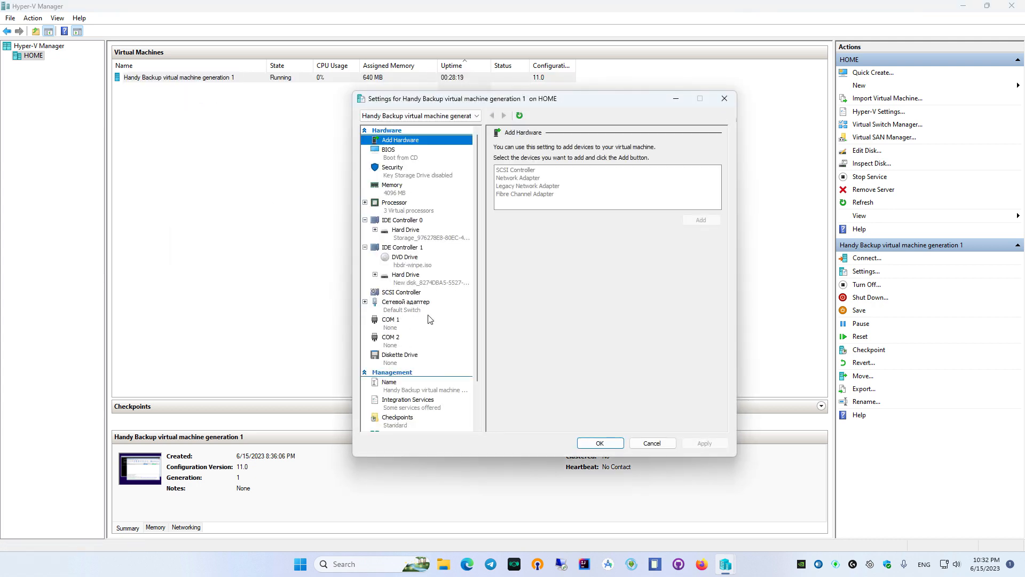
click(408, 256)
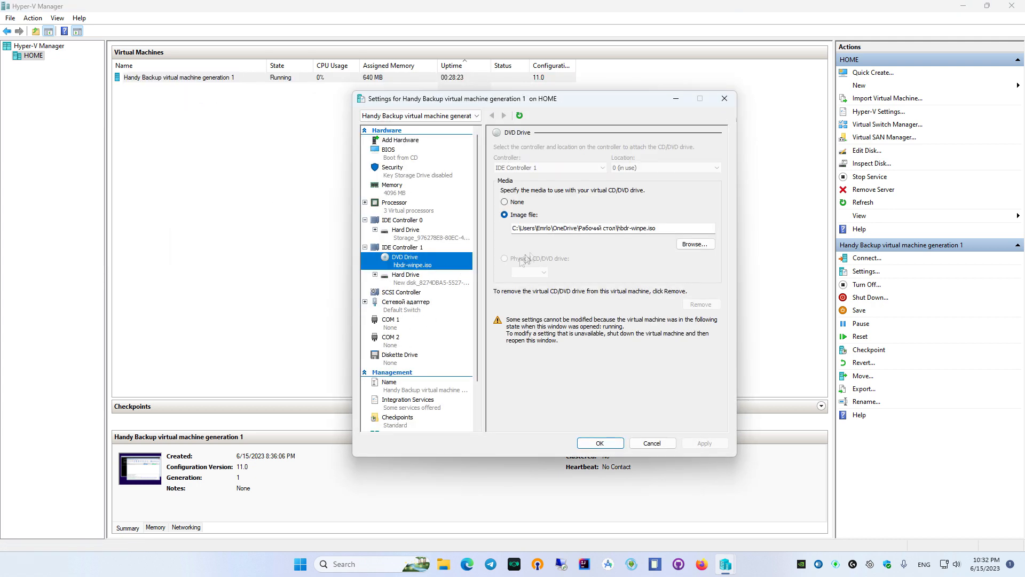
click(504, 202)
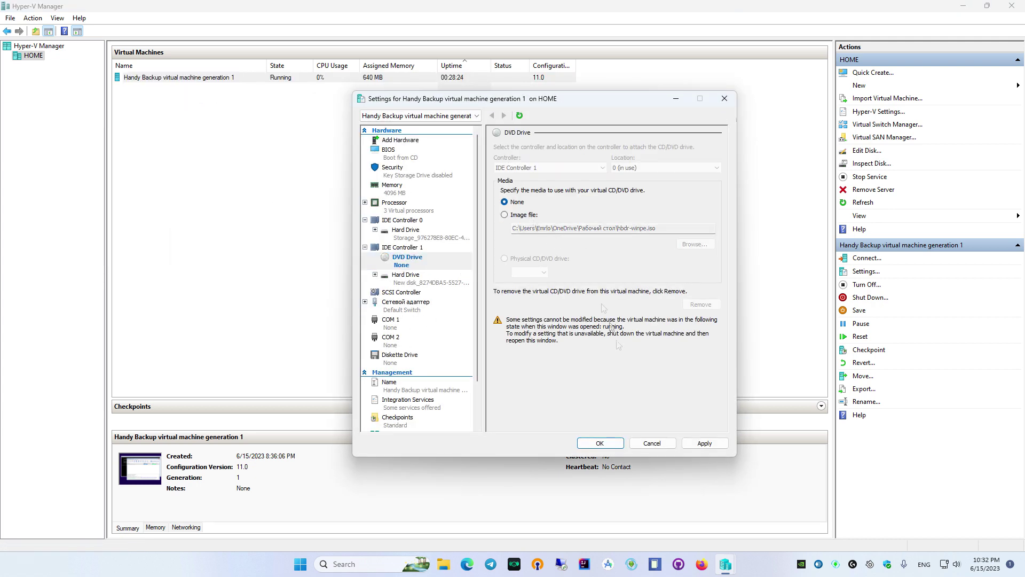
click(704, 443)
Turn off the virtual machine from its context menu
right_click(178, 78)
click(212, 113)
In the VM's settings, remove the old hard drive from IDE Controller 0 and confirm the data loss warning
right_click(177, 77)
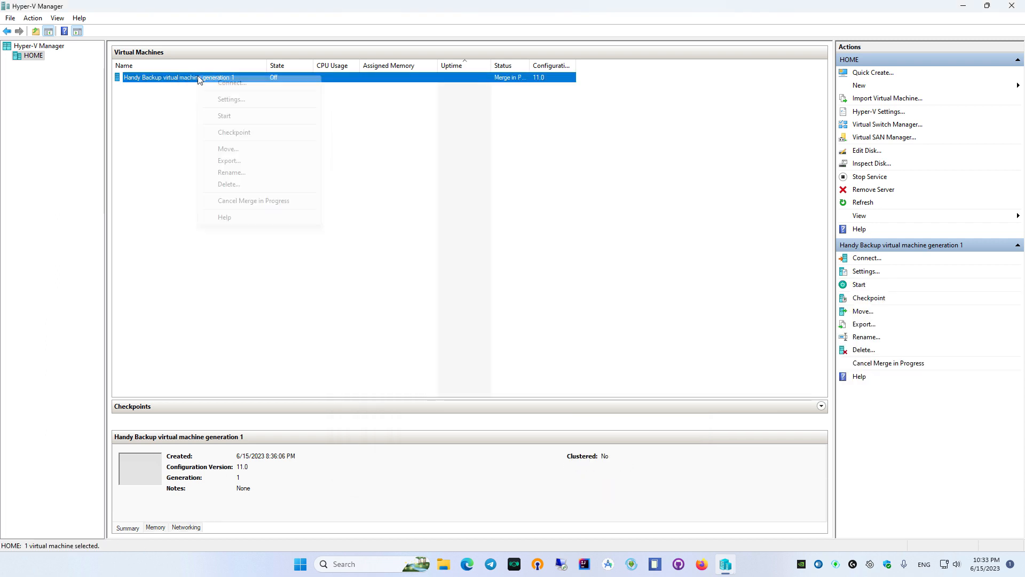
click(224, 101)
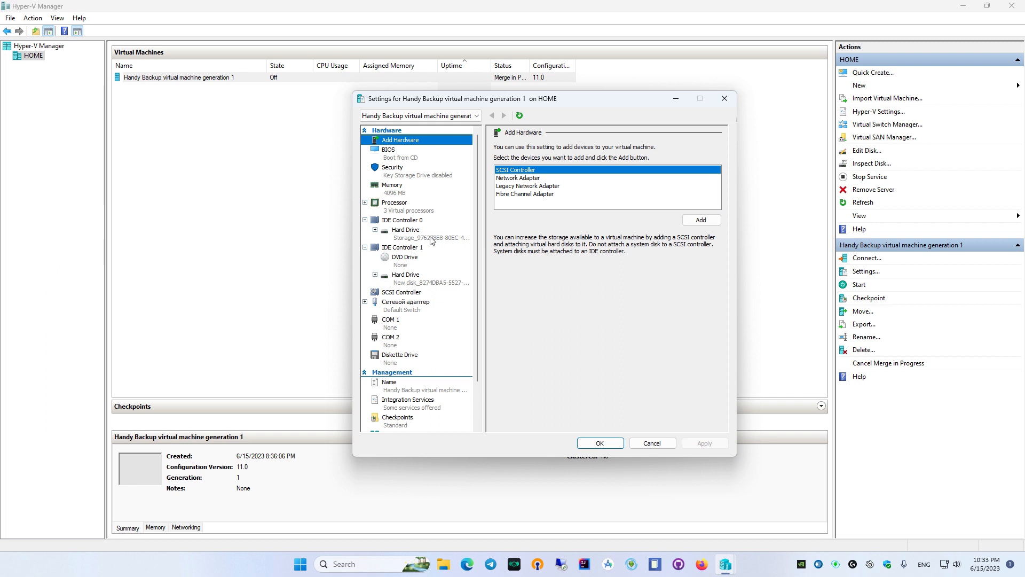
click(431, 237)
click(700, 359)
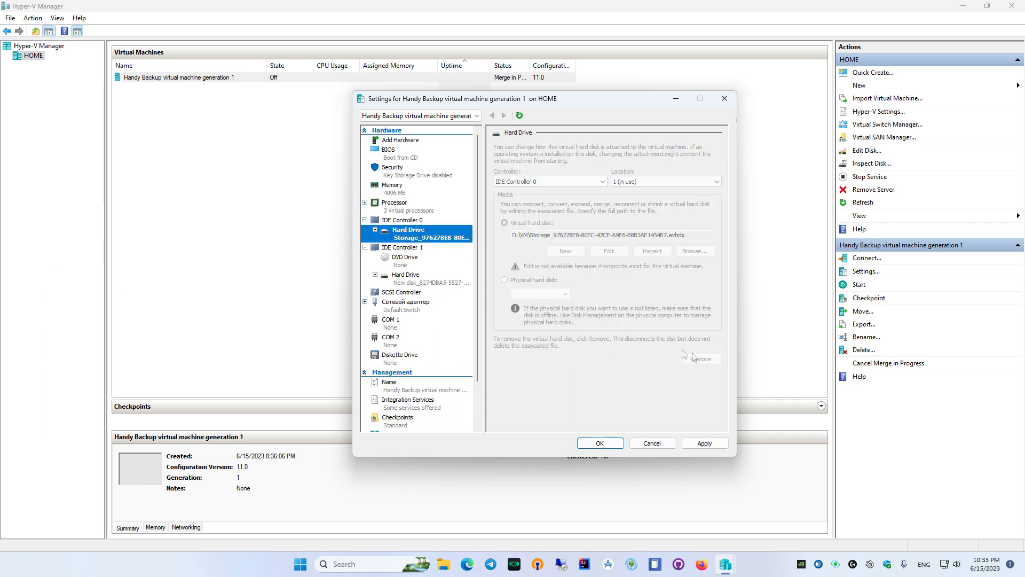
click(704, 443)
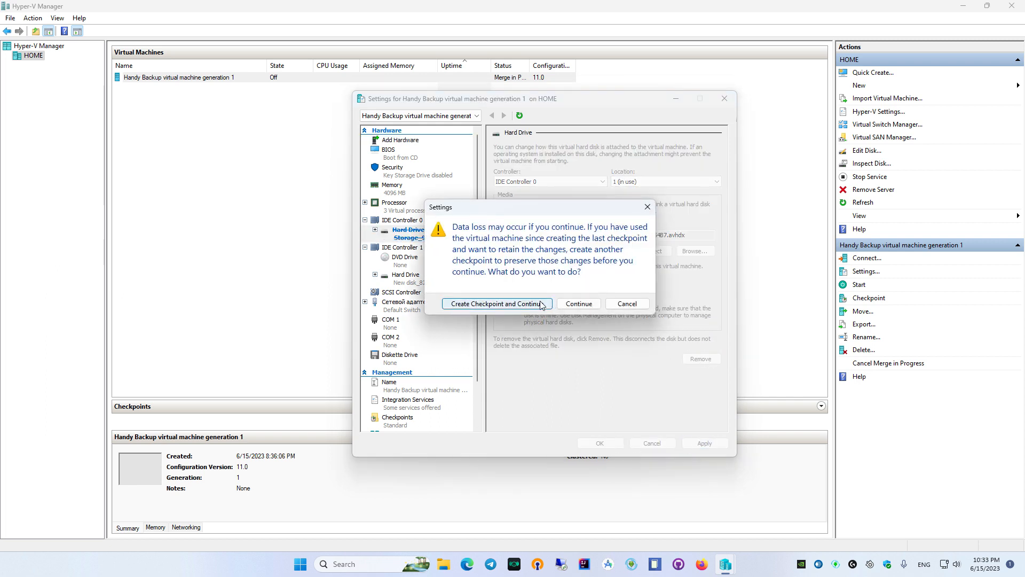
click(578, 304)
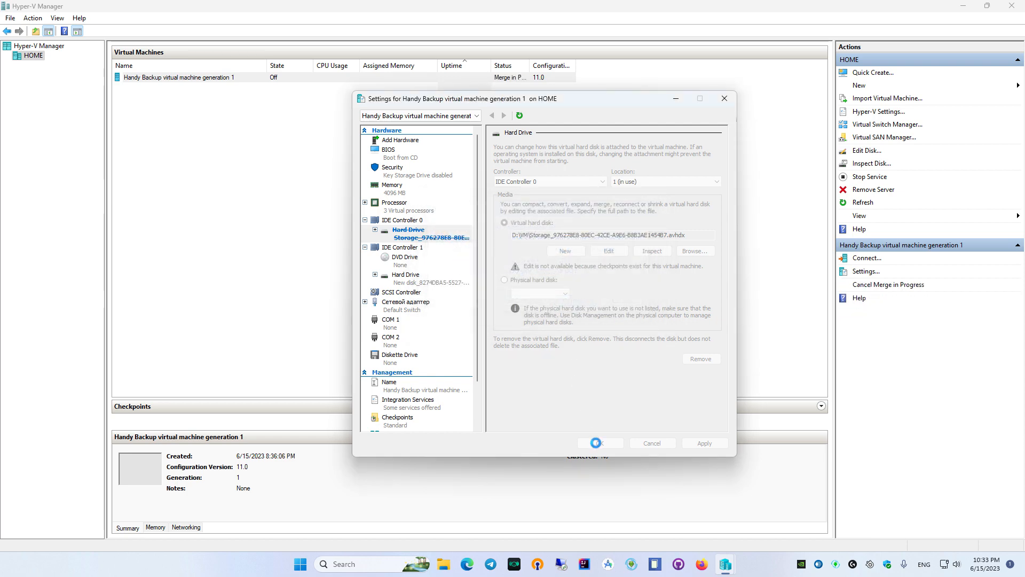
Attach the restored new disk to IDE Controller 0 at location 0 and save the settings
click(405, 256)
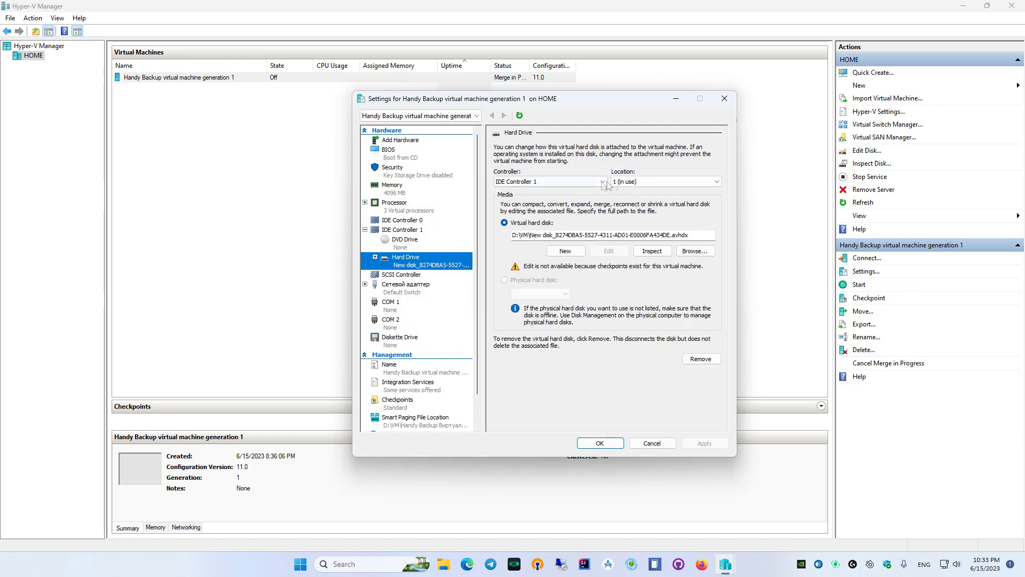
click(665, 182)
click(641, 197)
click(551, 182)
click(665, 182)
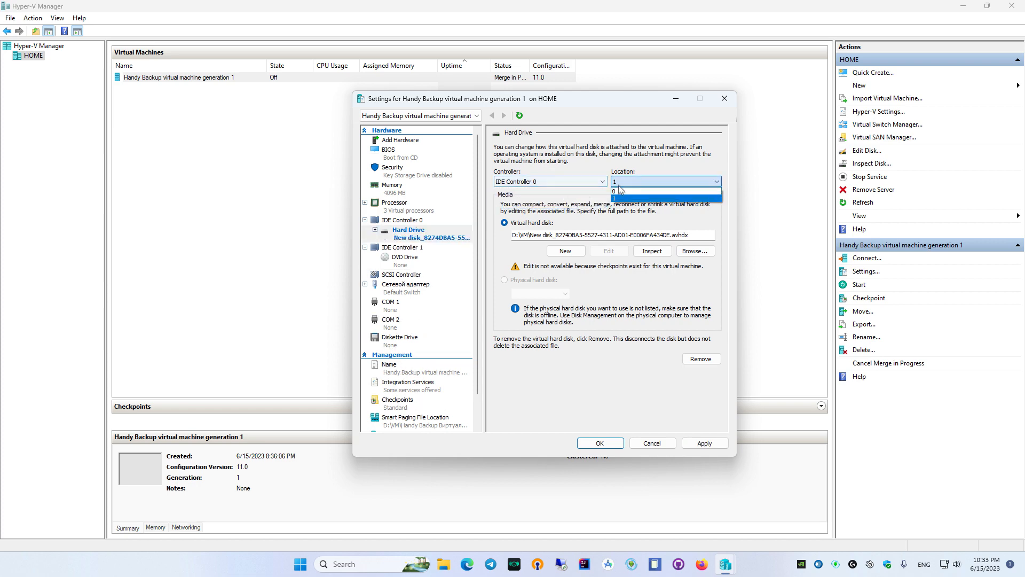
click(704, 443)
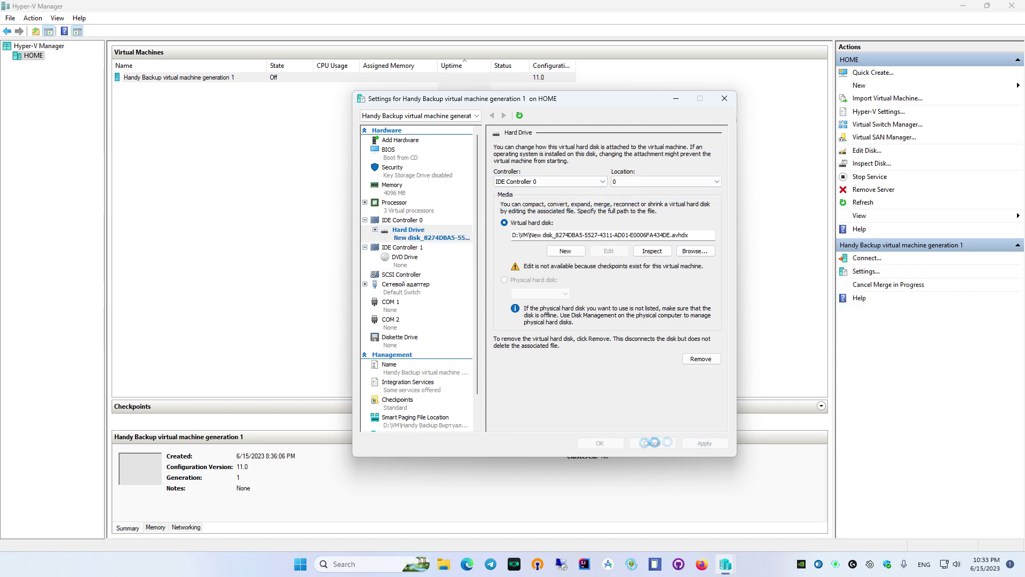
click(600, 442)
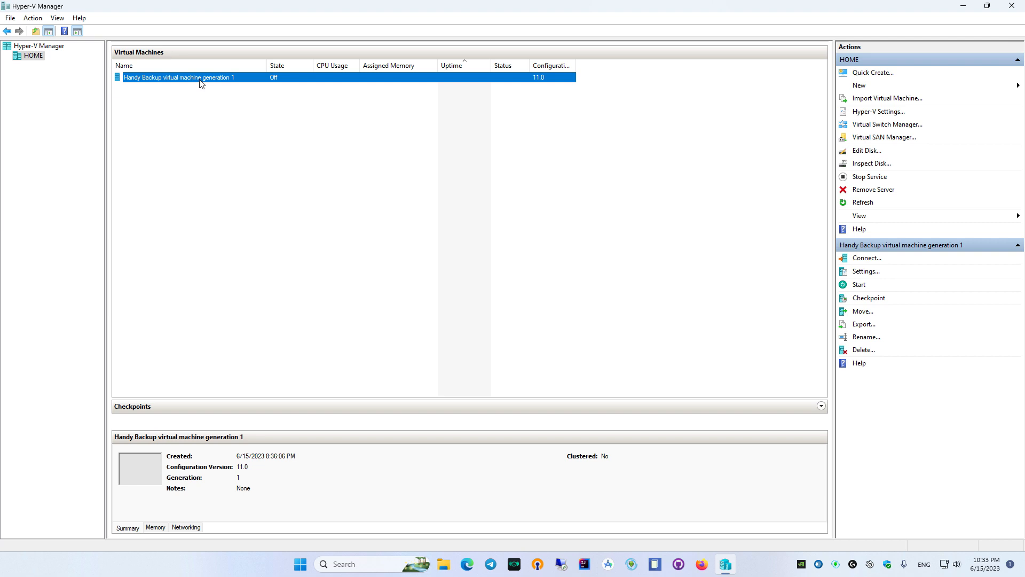
Start the virtual machine from the restored disk and sign in to the Windows desktop
right_click(201, 78)
click(241, 137)
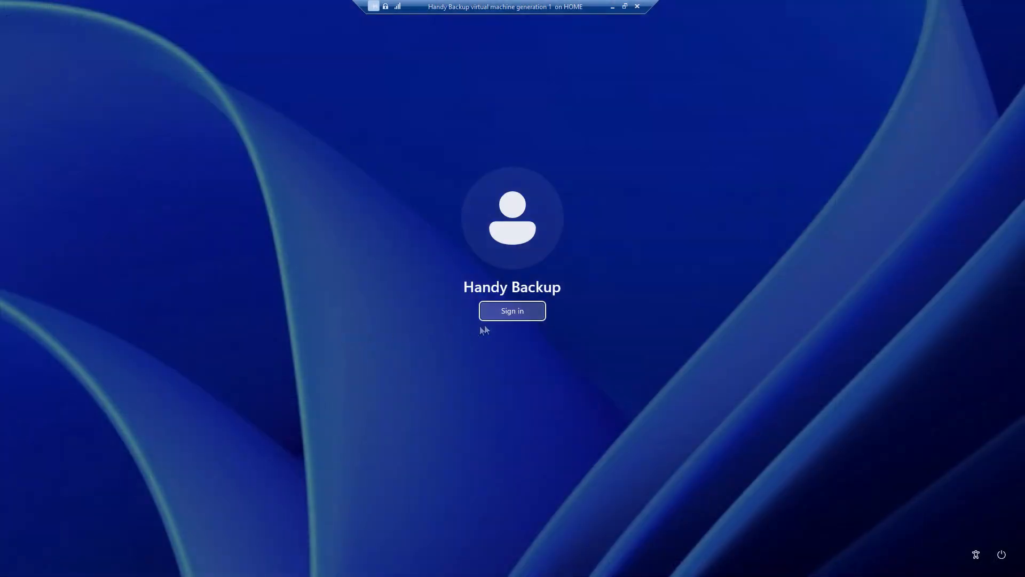
click(507, 312)
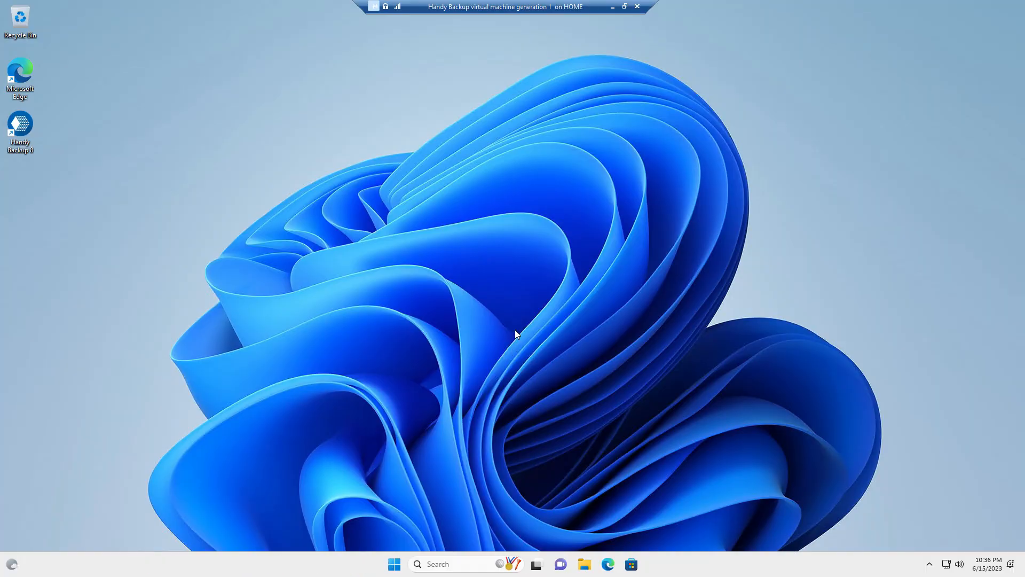